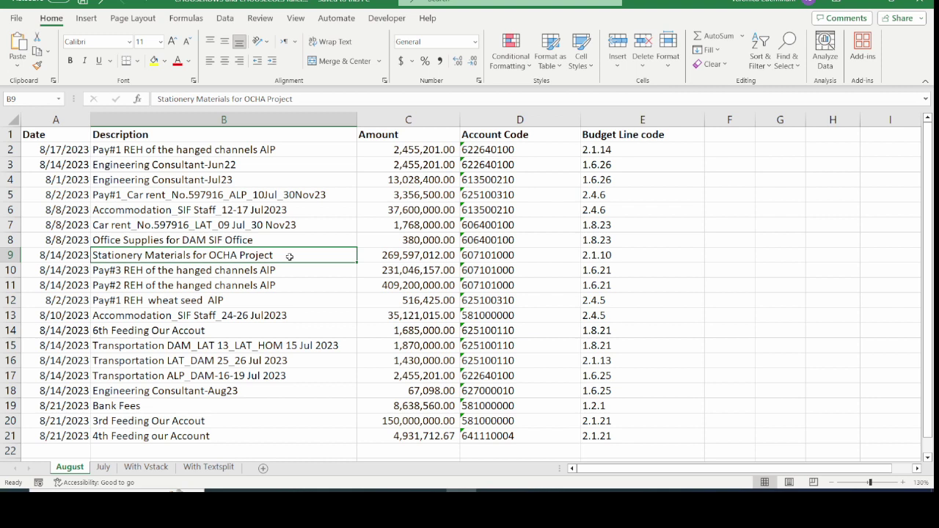
Step: Select the Date, Account Code and Budget Line code columns together on the August sheet
{"action": "left_click", "coordinate": [61, 120]}
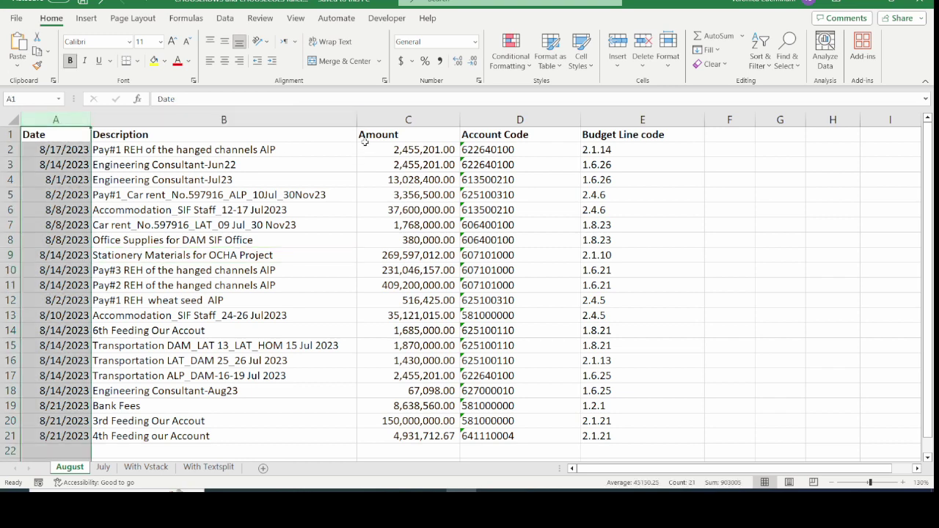
{"action": "left_click", "coordinate": [519, 121], "text": "ctrl"}
{"action": "left_click", "coordinate": [658, 121], "text": "ctrl"}
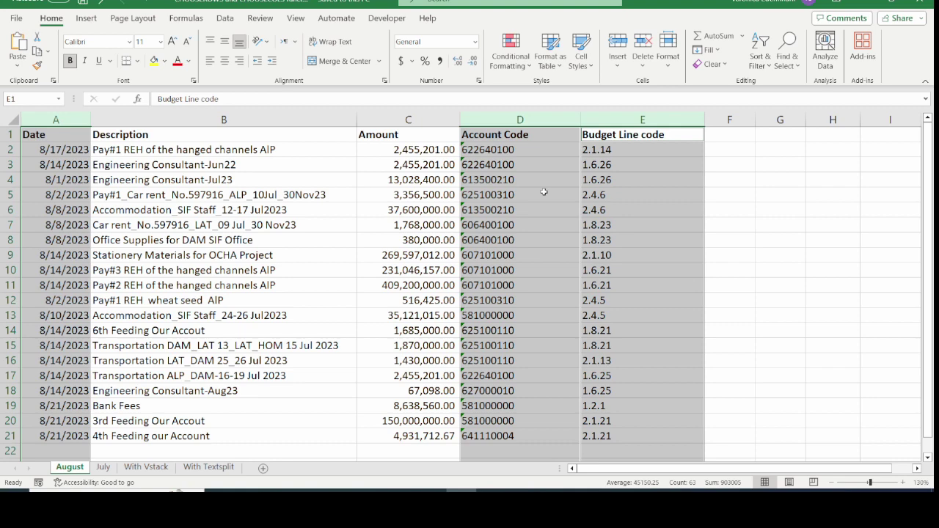
Step: Select the non-adjacent rows 4, 8 and 14 together, and clear the selection by moving to cell F2
{"action": "left_click", "coordinate": [9, 179]}
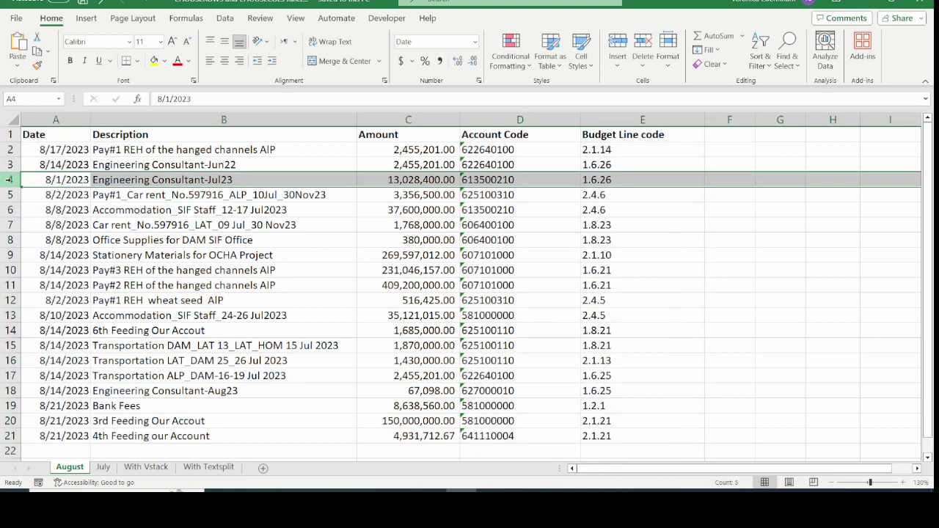
{"action": "left_click", "coordinate": [9, 240], "text": "ctrl"}
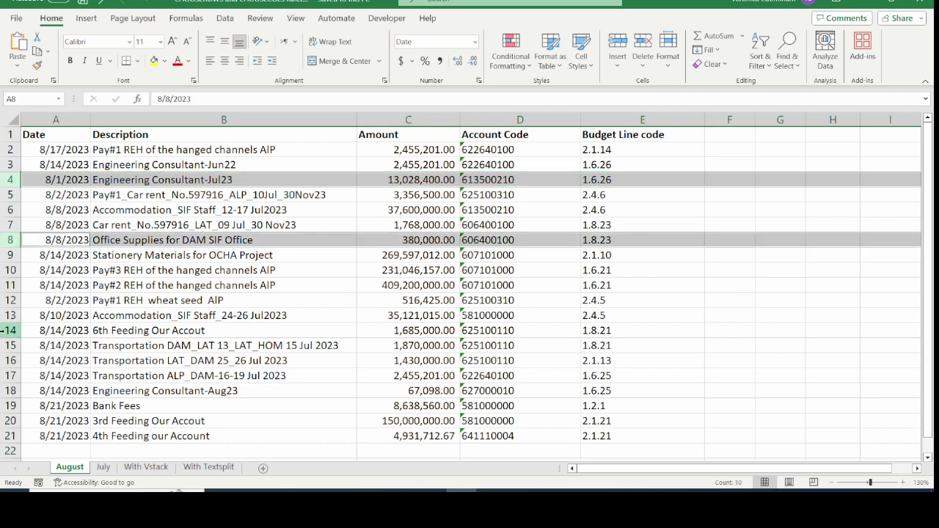
{"action": "left_click", "coordinate": [9, 331], "text": "ctrl"}
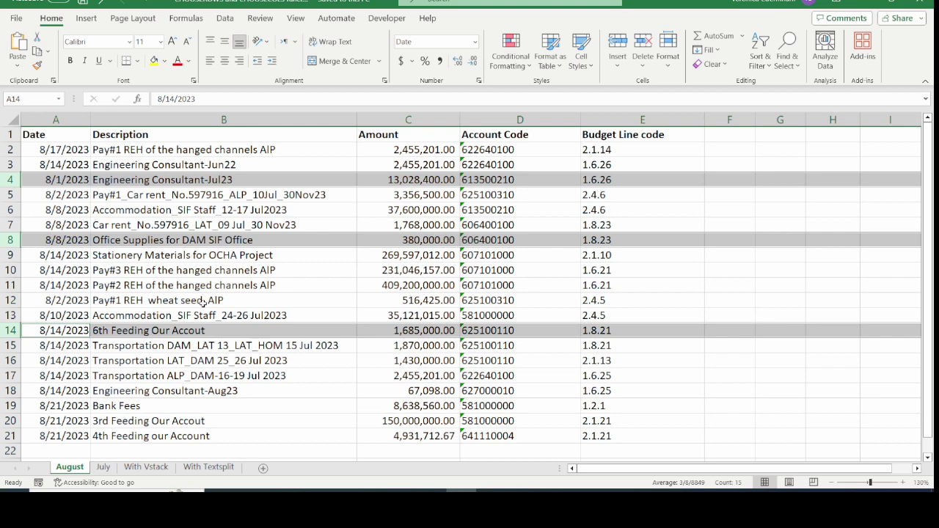
{"action": "left_click", "coordinate": [738, 150]}
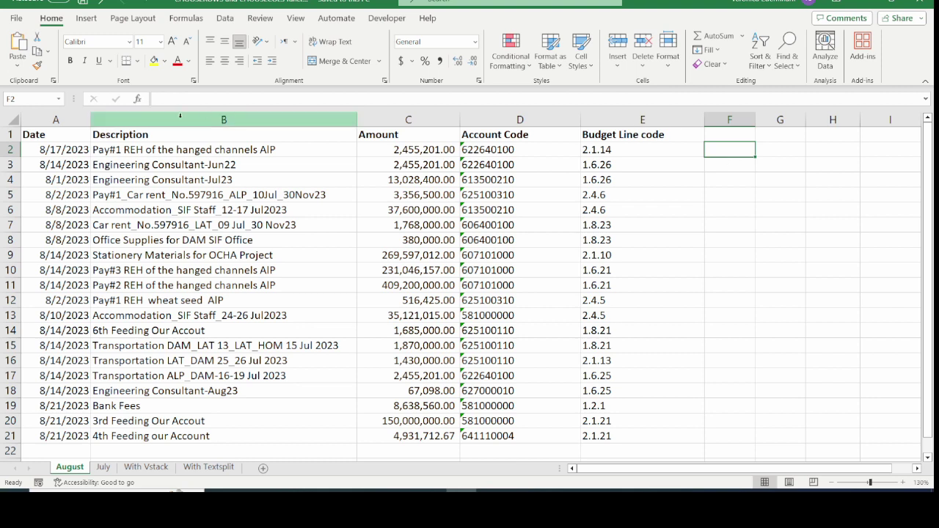
Step: Point out the Date, Account Code and Budget Line code columns by selecting each one in turn
{"action": "left_click", "coordinate": [56, 117]}
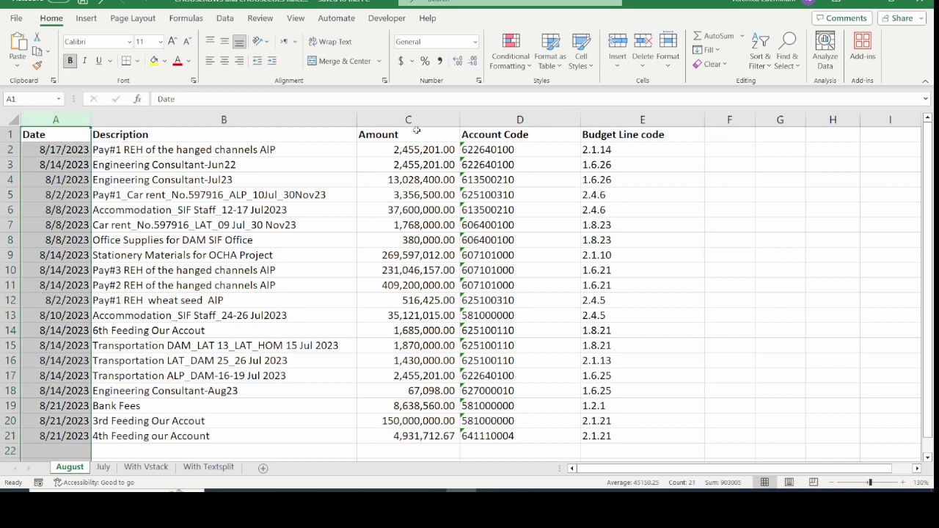
{"action": "left_click", "coordinate": [520, 119]}
{"action": "left_click", "coordinate": [642, 119]}
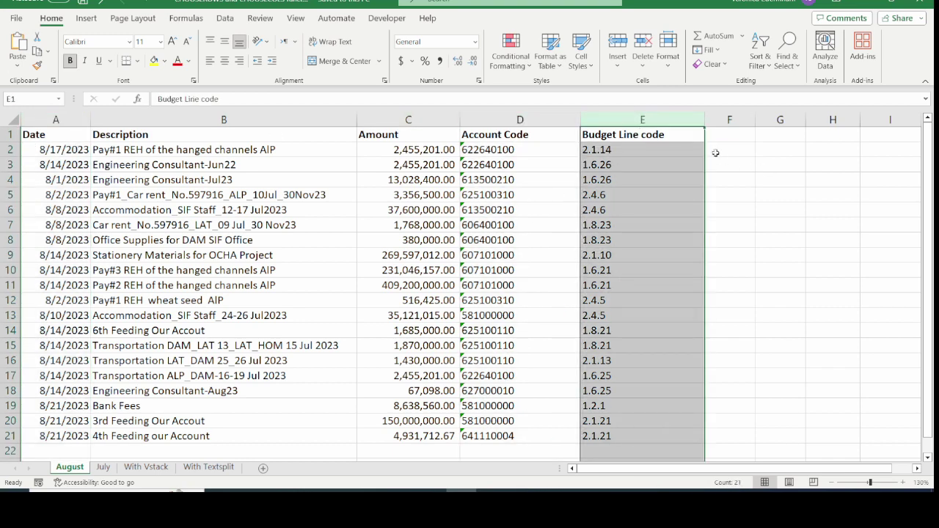
Step: Enter =CHOOSECOLS(A1:E21,1,4,5) in cell F1 to extract the Date, Account Code and Budget Line code columns
{"action": "left_click", "coordinate": [733, 137]}
{"action": "type", "text": "="}
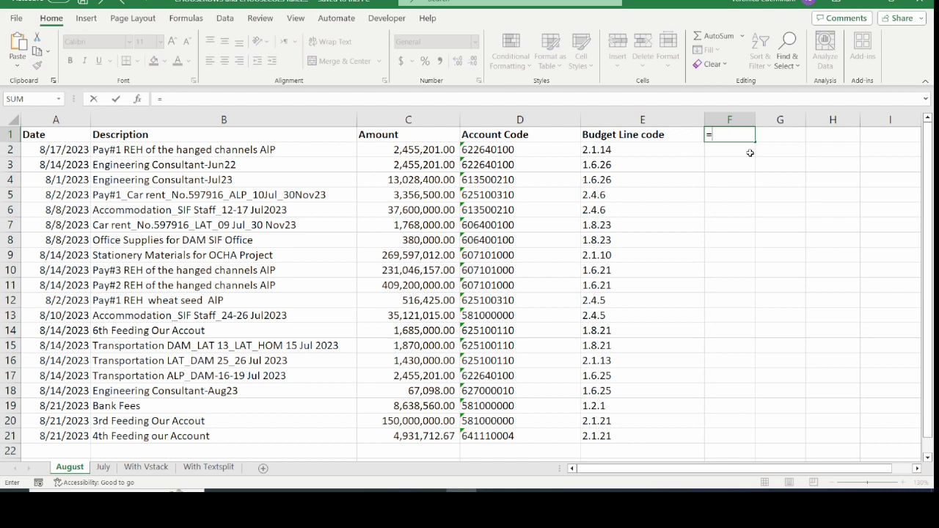
{"action": "type", "text": "choos"}
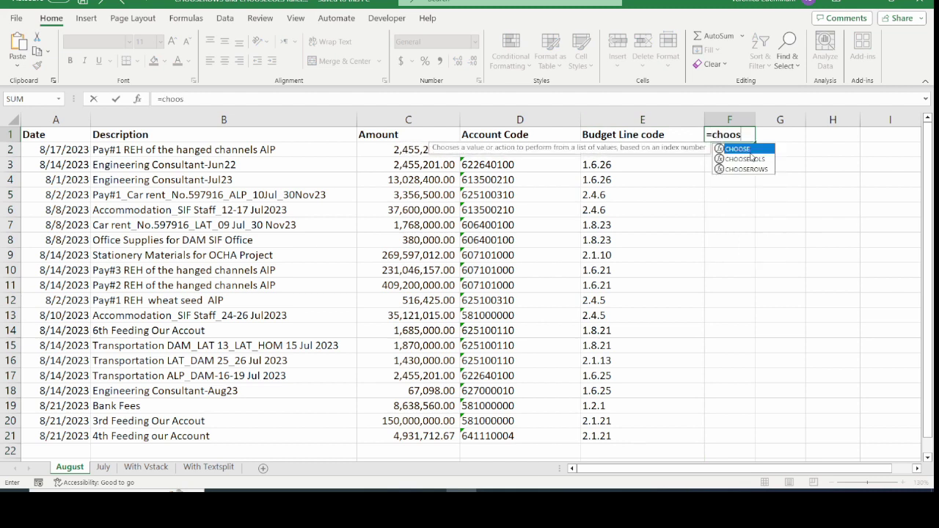
{"action": "type", "text": "ecols("}
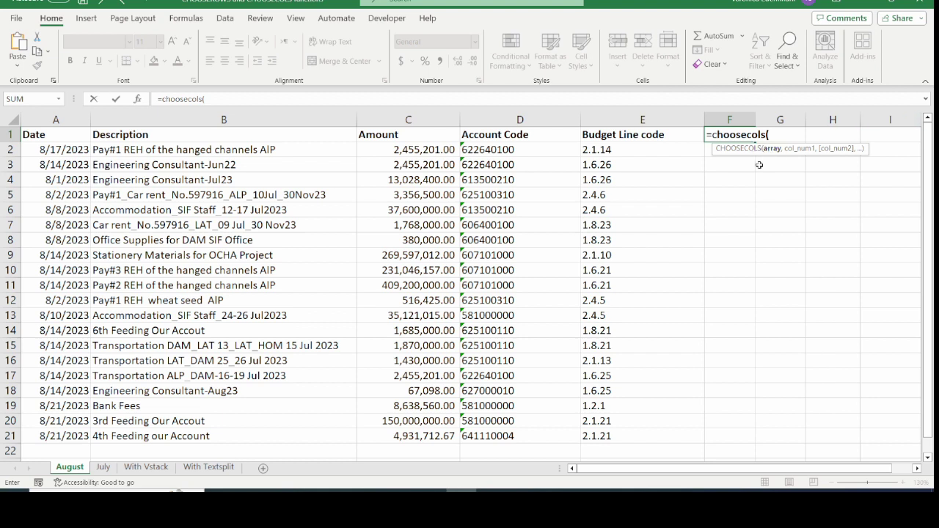
{"action": "left_click_drag", "start_coordinate": [54, 134], "coordinate": [594, 436]}
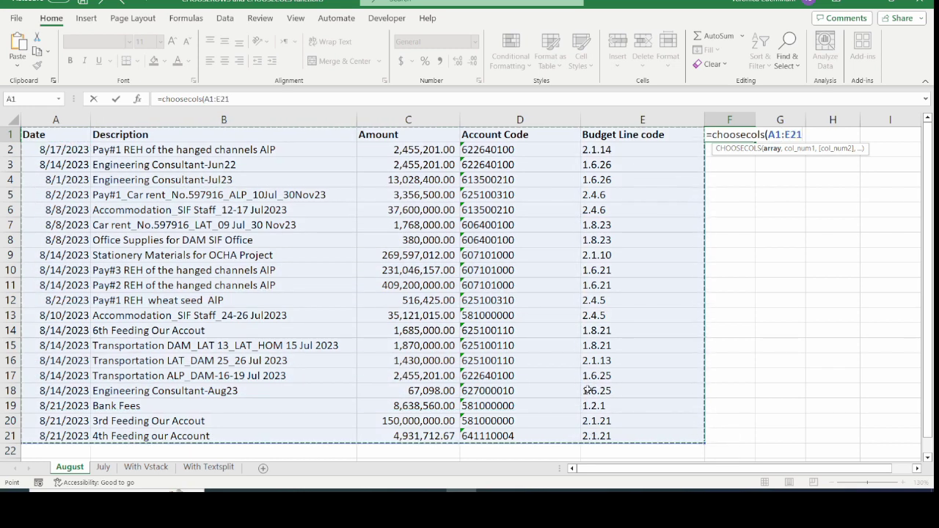
{"action": "type", "text": ","}
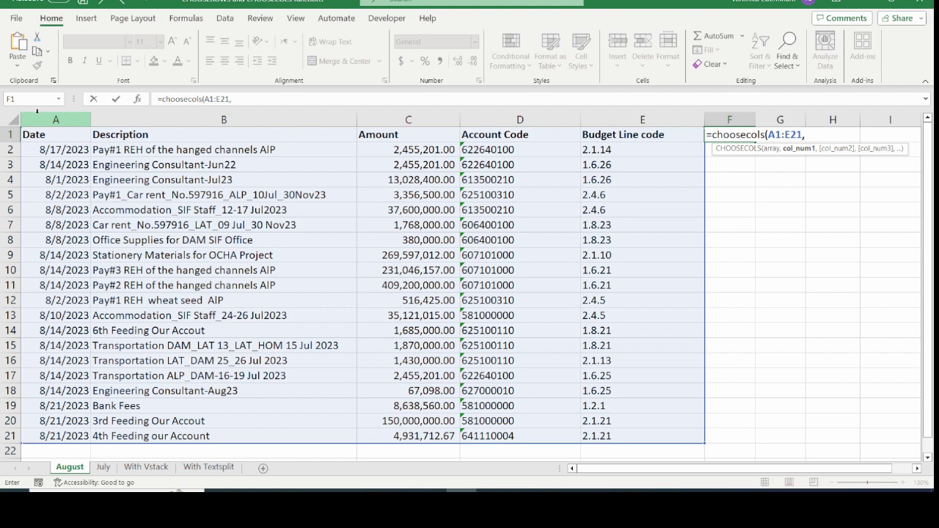
{"action": "type", "text": "1,"}
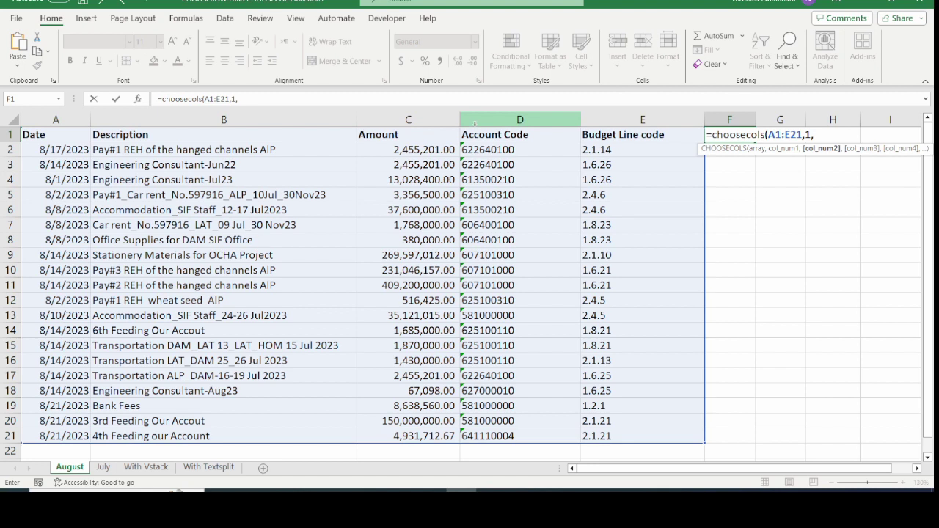
{"action": "type", "text": "4,"}
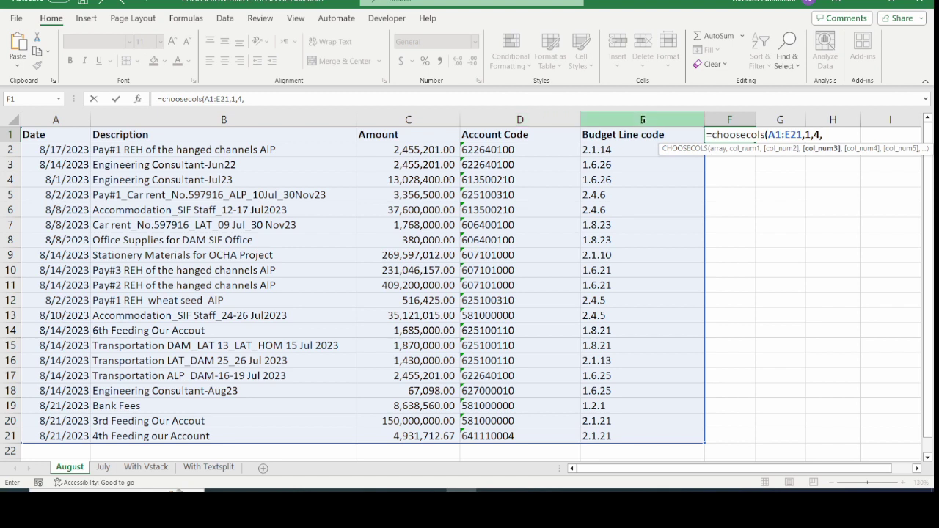
{"action": "type", "text": "5)"}
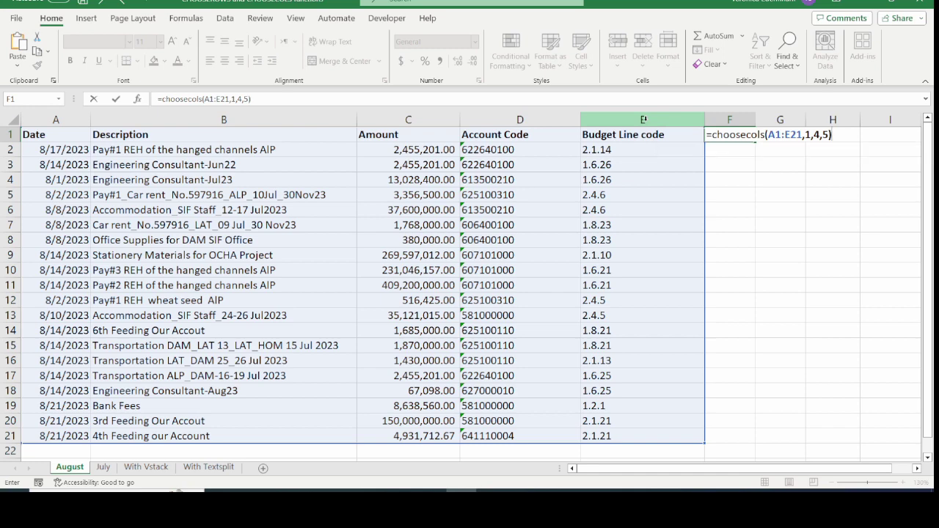
{"action": "key", "text": "Return"}
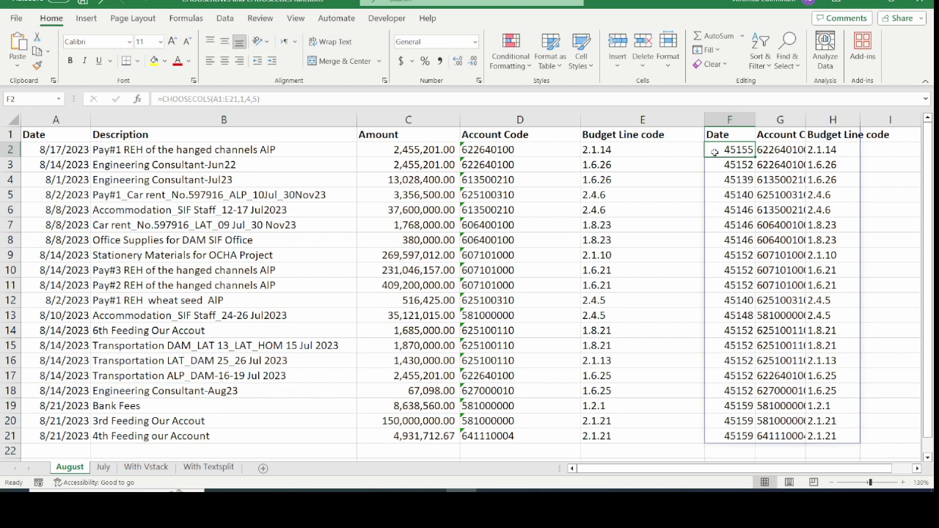
Step: Format the extracted dates in F2:F21 as Short Date
{"action": "left_click_drag", "start_coordinate": [714, 151], "coordinate": [717, 434]}
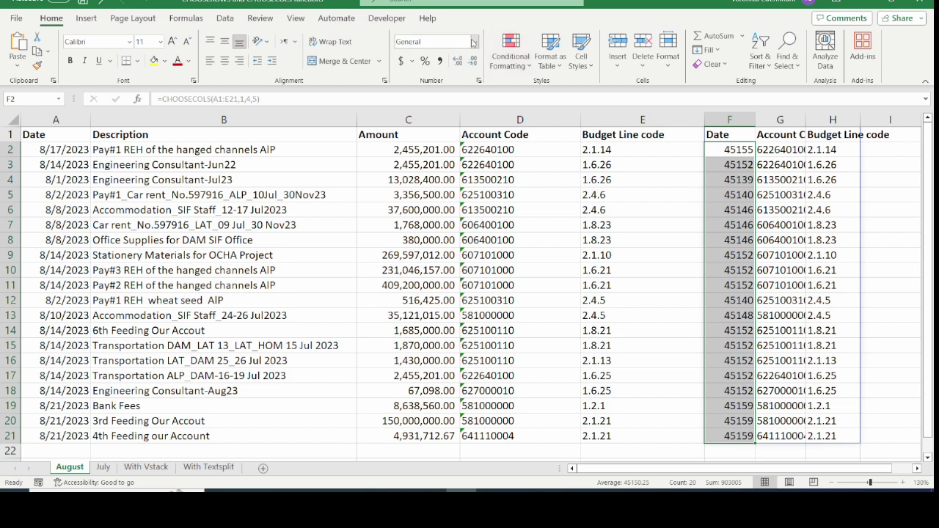
{"action": "left_click", "coordinate": [474, 45]}
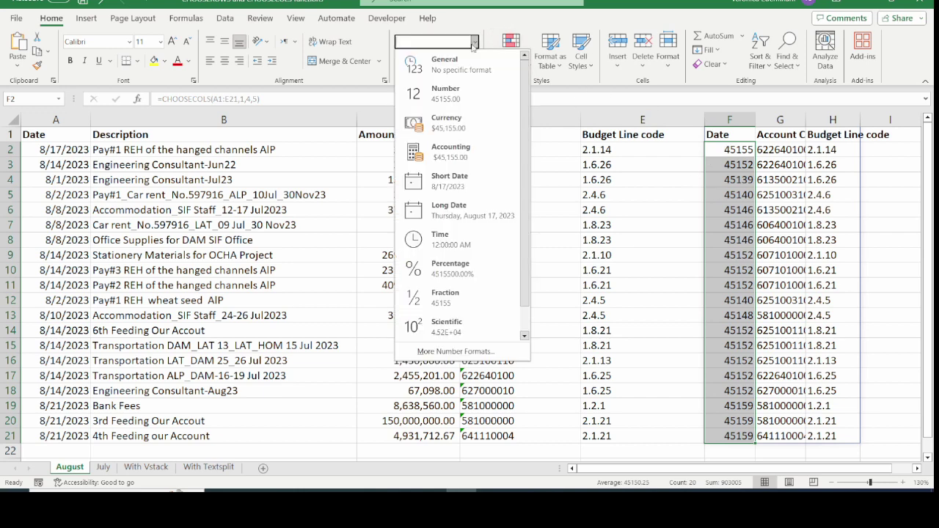
{"action": "left_click", "coordinate": [451, 181]}
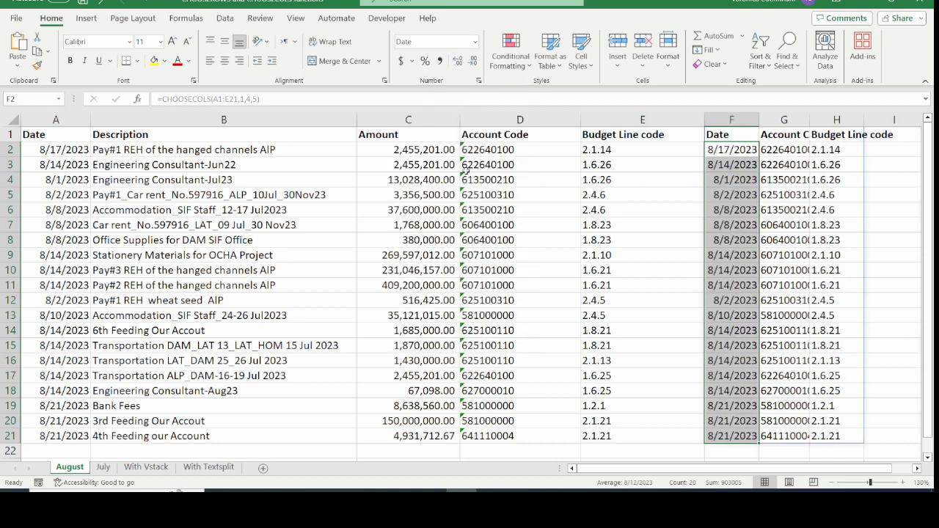
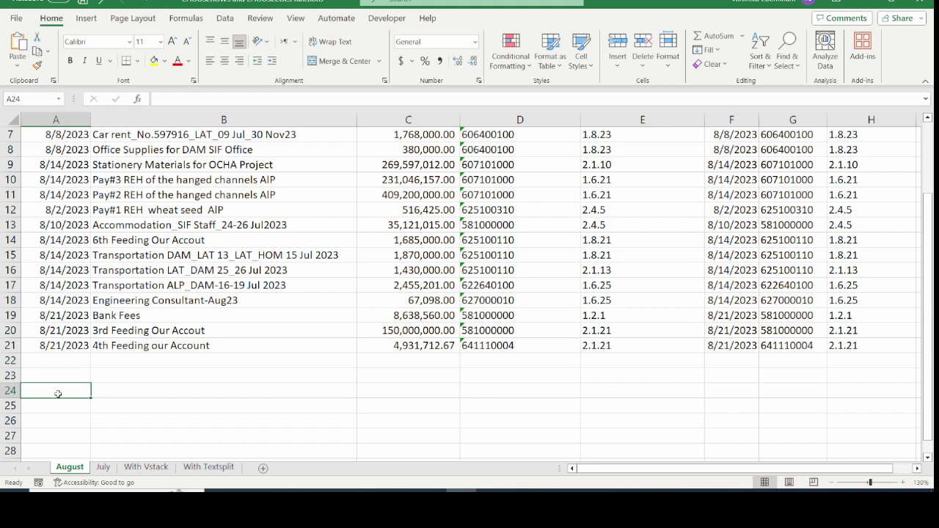
Step: Begin a CHOOSEROWS formula in cell A24 with the range A1:E21 as its array
{"action": "type", "text": "="}
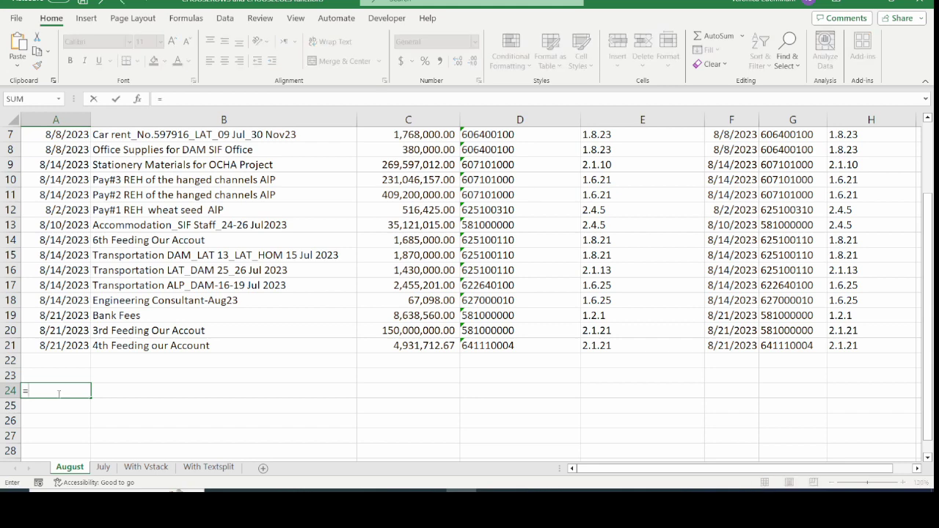
{"action": "type", "text": "chooserw"}
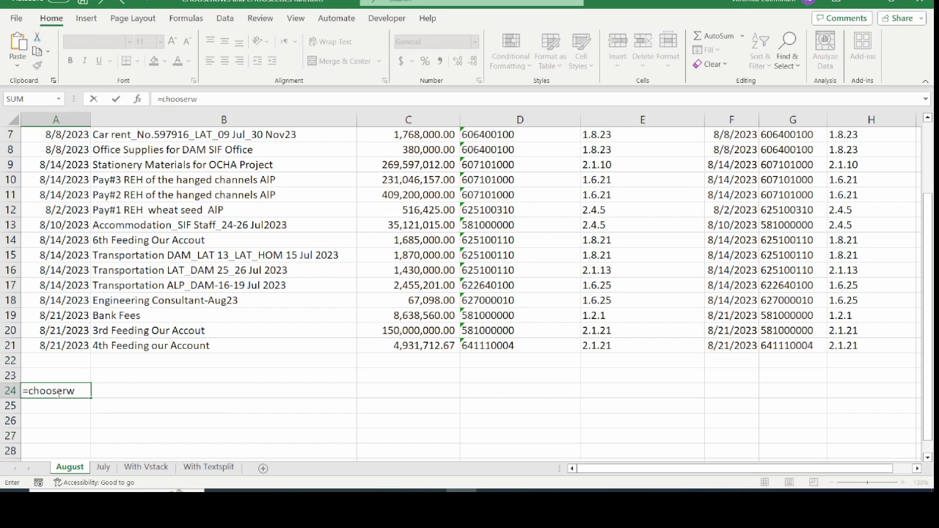
{"action": "key", "text": "BackSpace"}
{"action": "type", "text": "ows("}
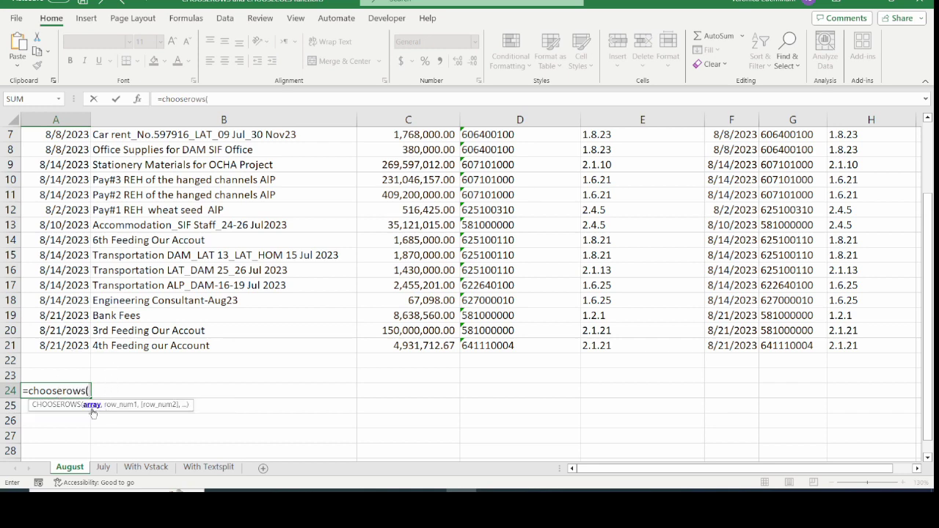
{"action": "scroll", "coordinate": [106, 315], "scroll_direction": "up", "scroll_amount": 2}
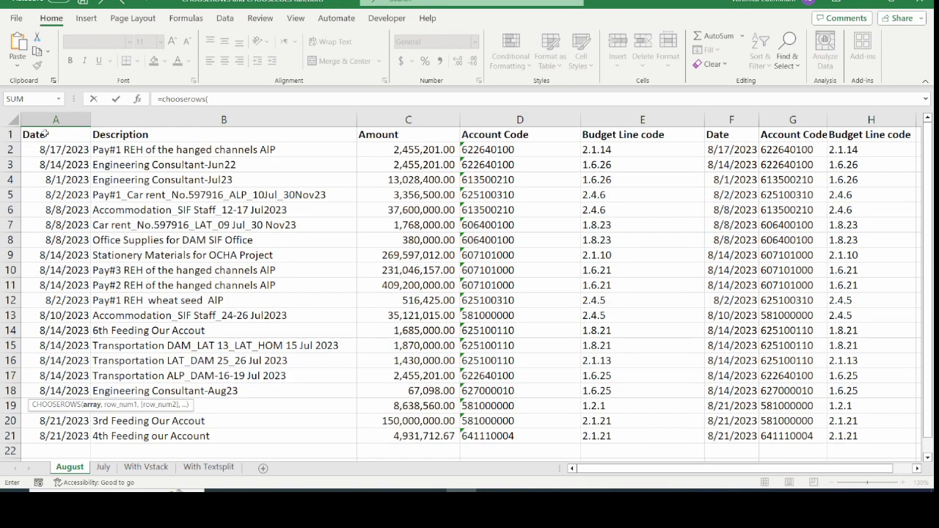
{"action": "left_click_drag", "start_coordinate": [44, 134], "coordinate": [639, 436]}
{"action": "scroll", "coordinate": [249, 323], "scroll_direction": "down", "scroll_amount": 3}
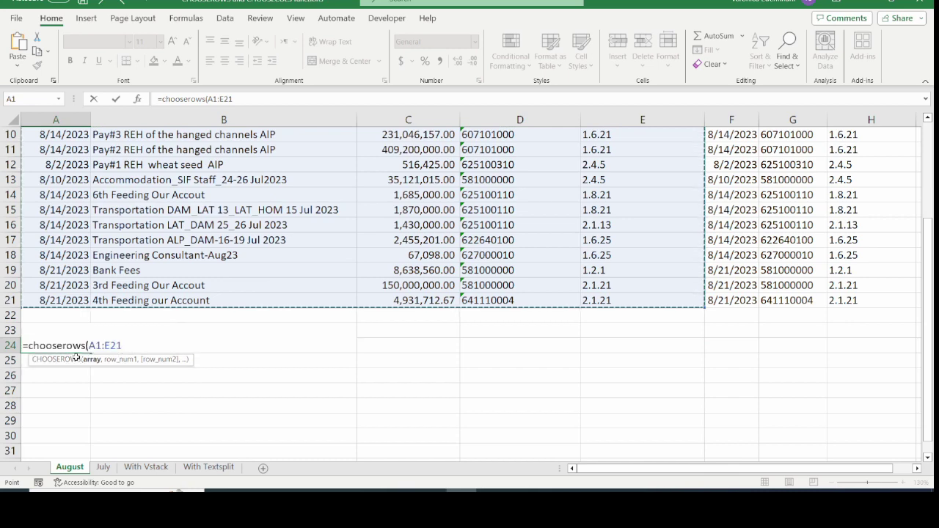
{"action": "type", "text": ","}
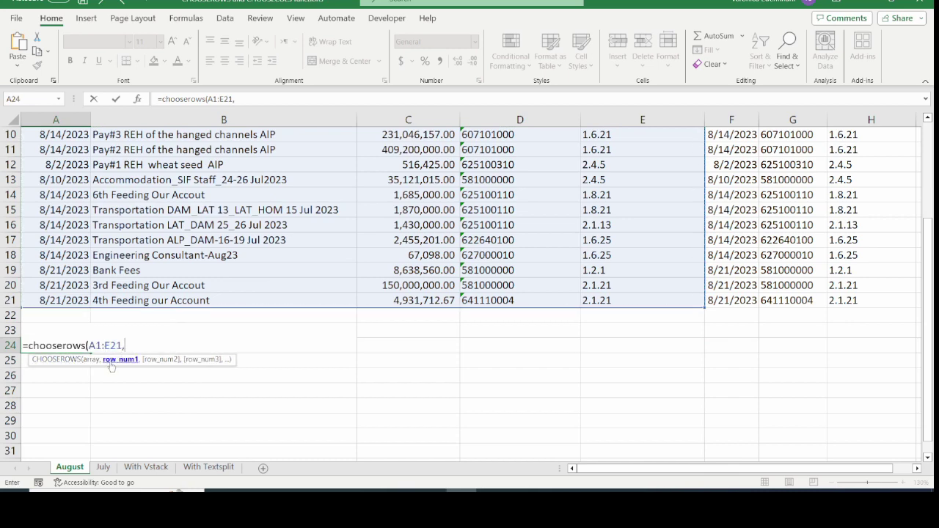
Step: Complete the CHOOSEROWS formula in cell A24 with row numbers 4, 10, 12 and 13
{"action": "scroll", "coordinate": [111, 367], "scroll_direction": "up", "scroll_amount": 3}
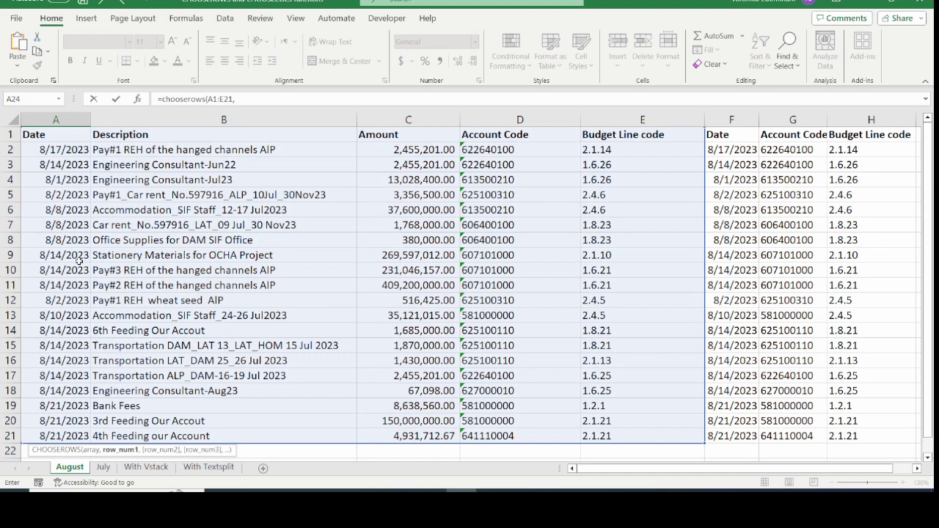
{"action": "scroll", "coordinate": [79, 261], "scroll_direction": "down", "scroll_amount": 3}
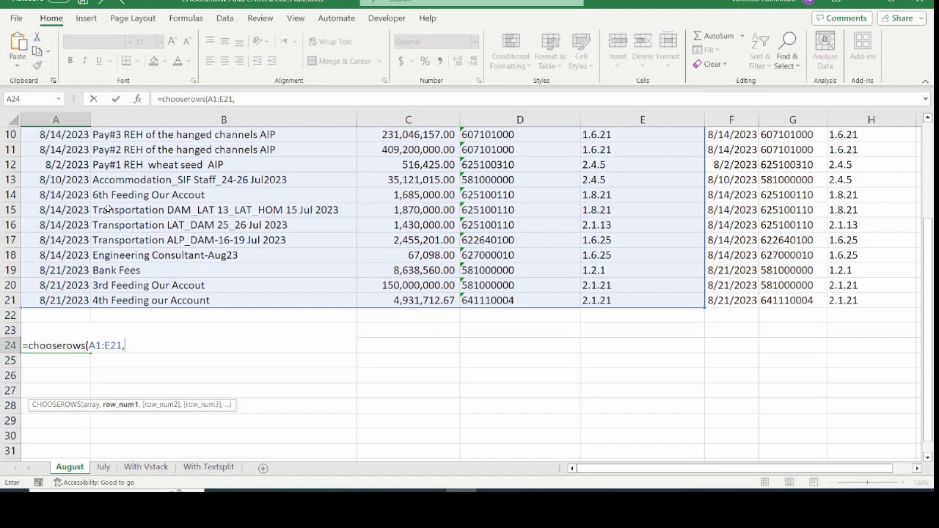
{"action": "scroll", "coordinate": [107, 209], "scroll_direction": "up", "scroll_amount": 3}
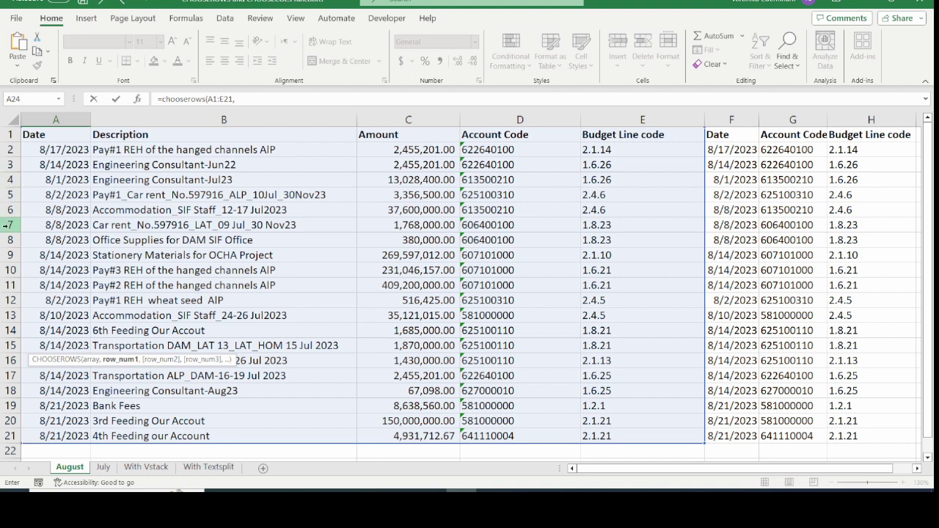
{"action": "scroll", "coordinate": [146, 272], "scroll_direction": "down", "scroll_amount": 3}
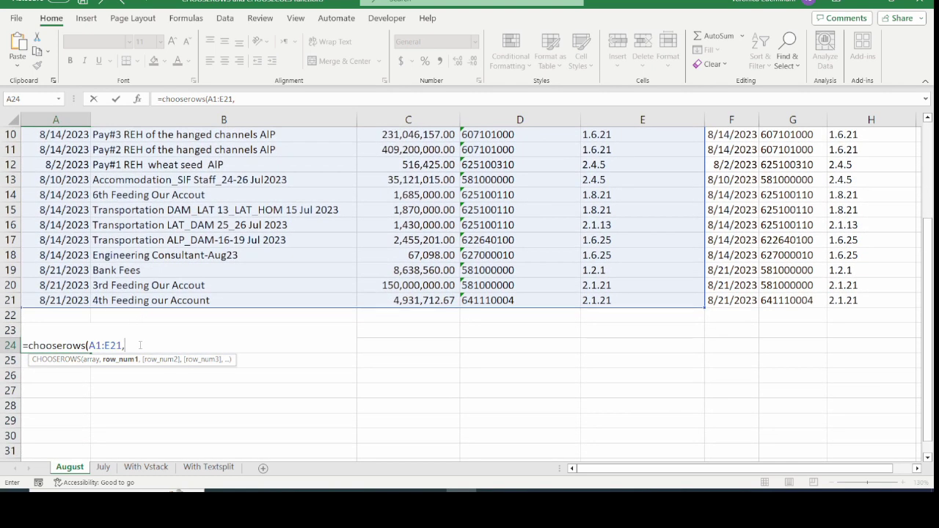
{"action": "type", "text": "4,10"}
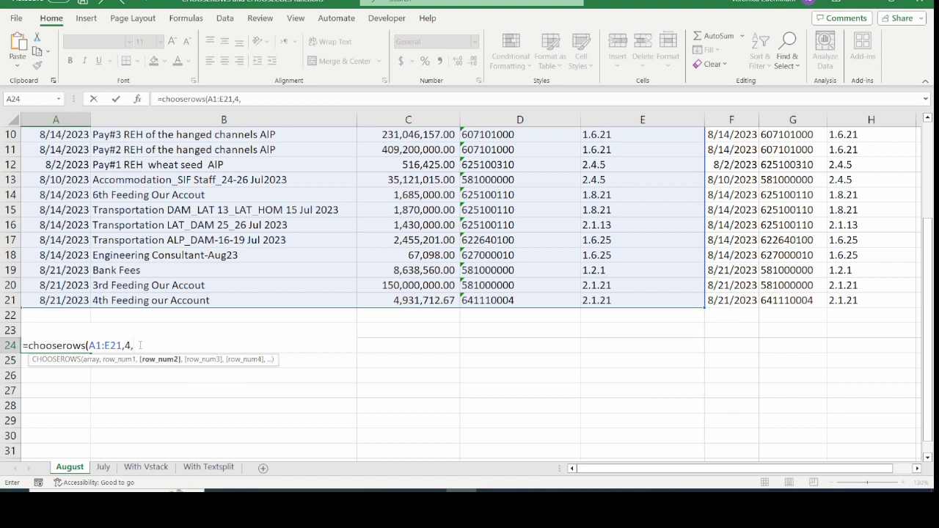
{"action": "type", "text": ",12"}
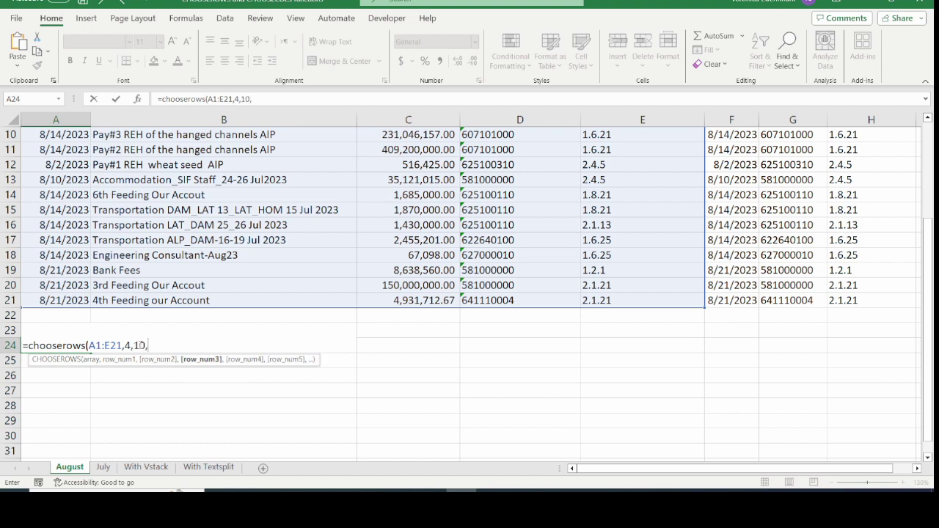
{"action": "type", "text": ","}
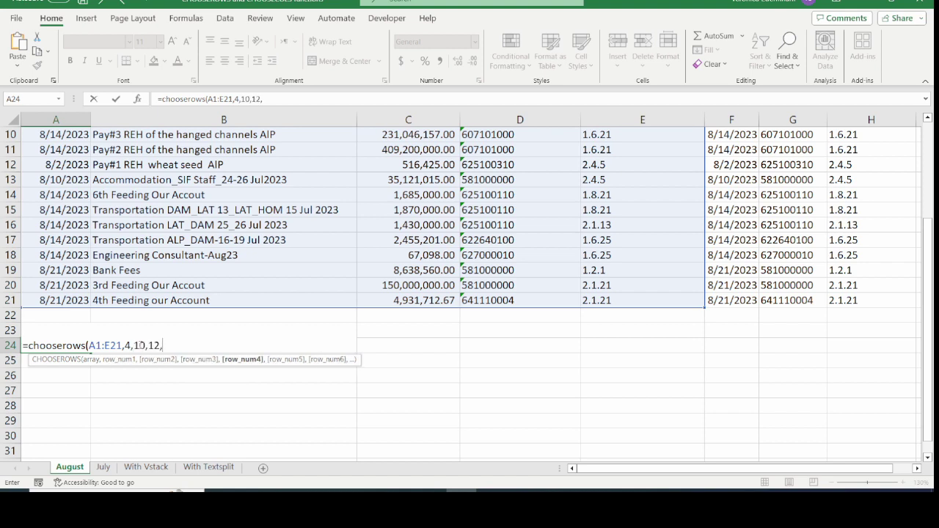
{"action": "type", "text": "13)"}
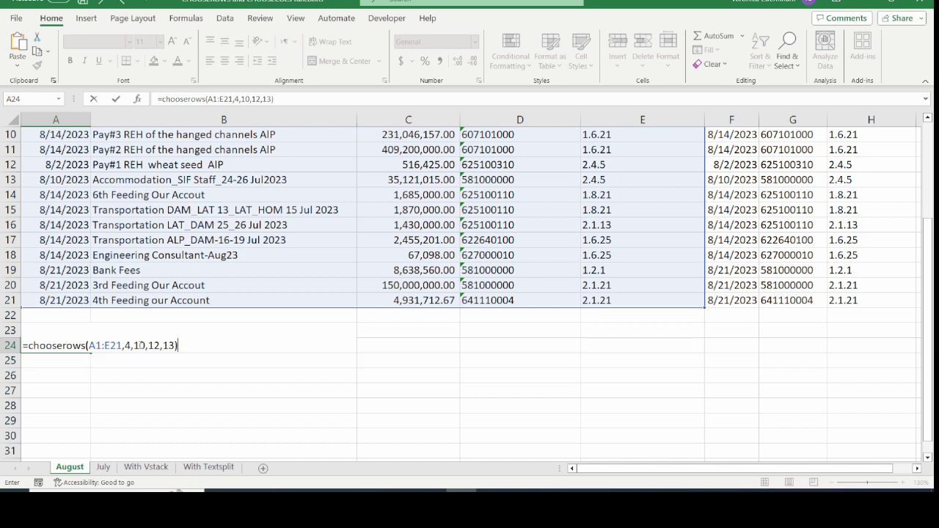
{"action": "key", "text": "Return"}
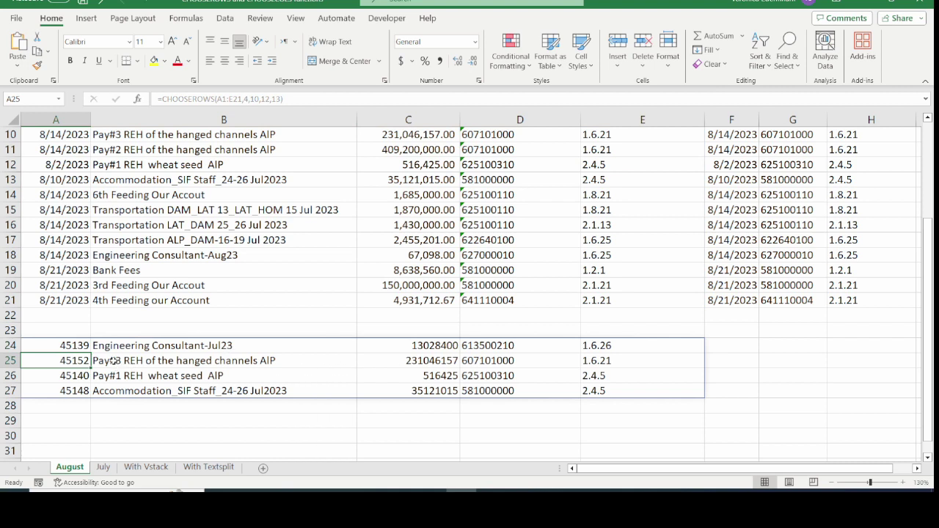
Step: Format the extracted dates in A24:A27 as Short Date
{"action": "left_click_drag", "start_coordinate": [70, 346], "coordinate": [61, 390]}
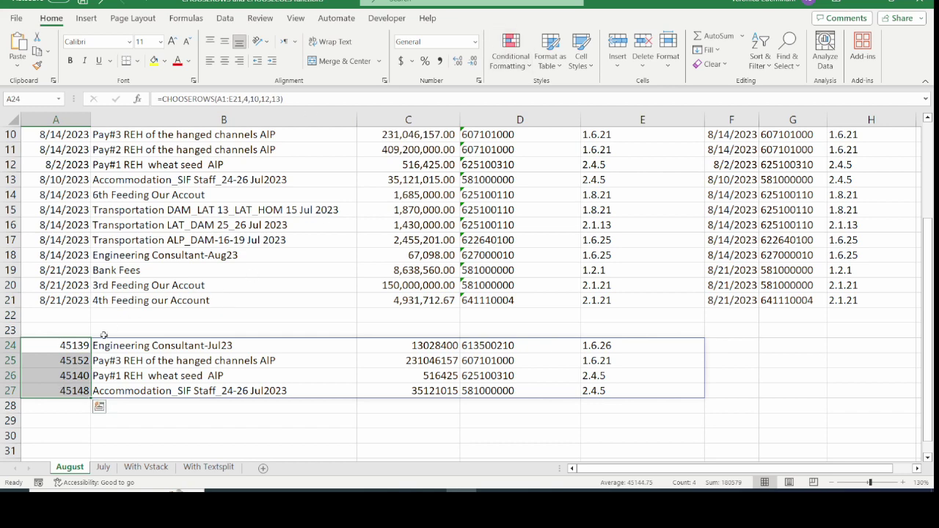
{"action": "left_click", "coordinate": [475, 42]}
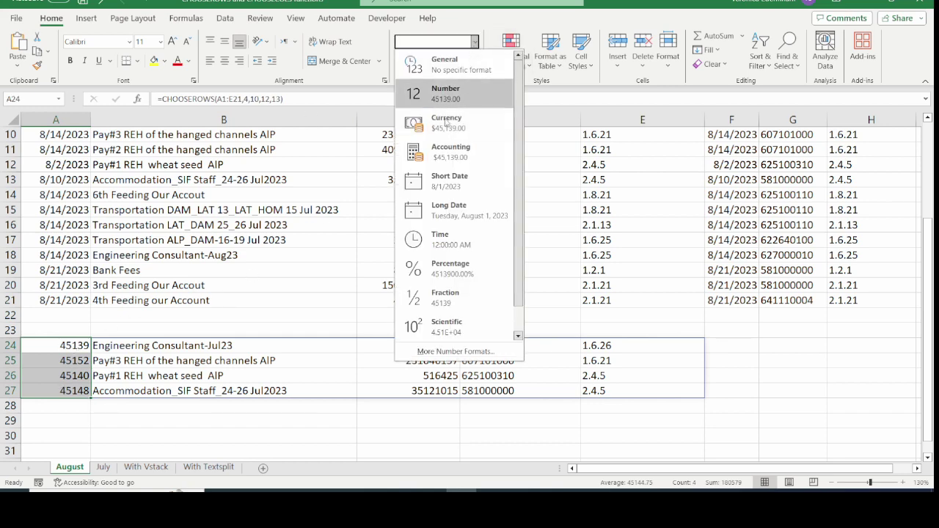
{"action": "left_click", "coordinate": [448, 181]}
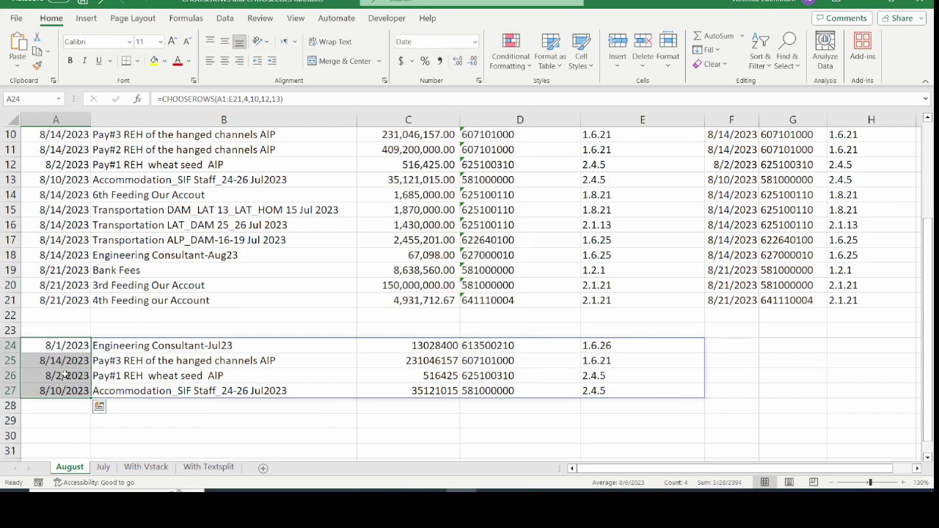
Step: Compare the extracted rows in A24:E27 with the source table and check the formula in A24
{"action": "scroll", "coordinate": [65, 375], "scroll_direction": "up", "scroll_amount": 3}
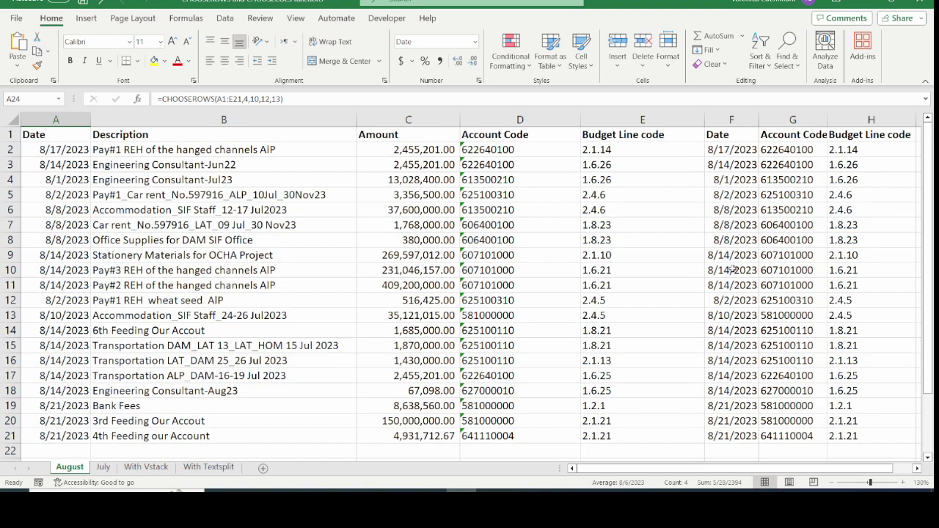
{"action": "scroll", "coordinate": [732, 271], "scroll_direction": "down", "scroll_amount": 4}
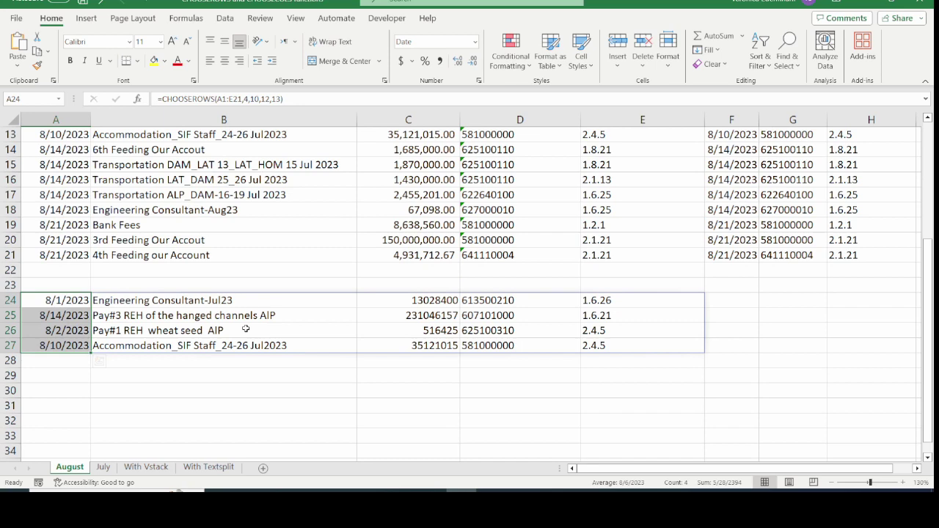
{"action": "left_click", "coordinate": [49, 387]}
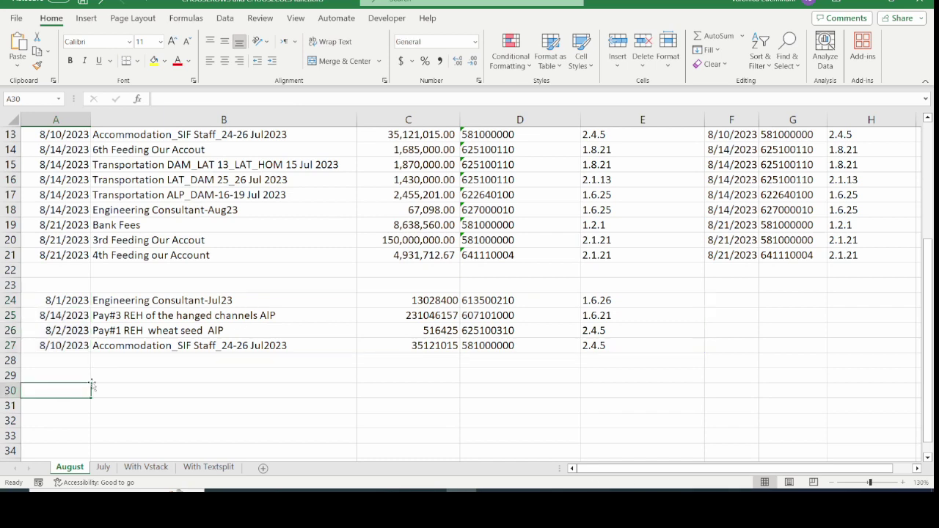
{"action": "scroll", "coordinate": [138, 348], "scroll_direction": "up", "scroll_amount": 4}
{"action": "scroll", "coordinate": [155, 339], "scroll_direction": "down", "scroll_amount": 3}
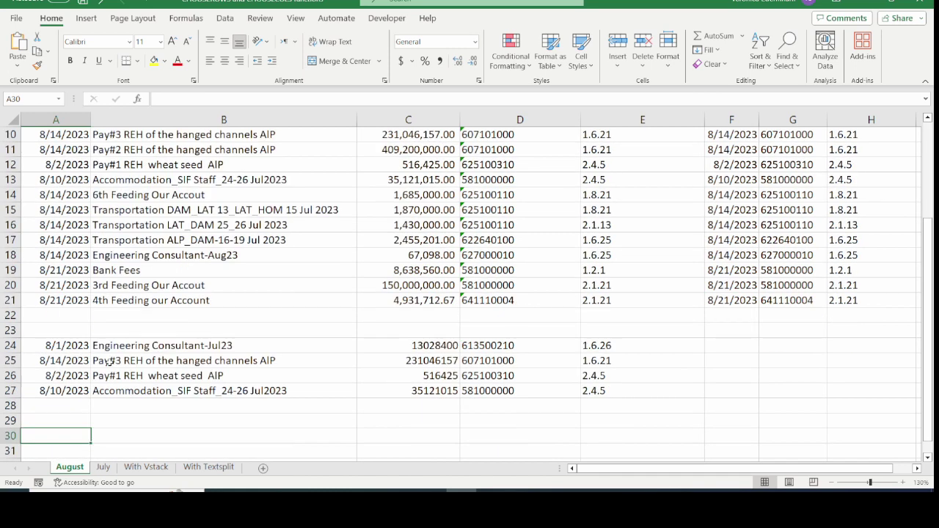
{"action": "left_click", "coordinate": [57, 345]}
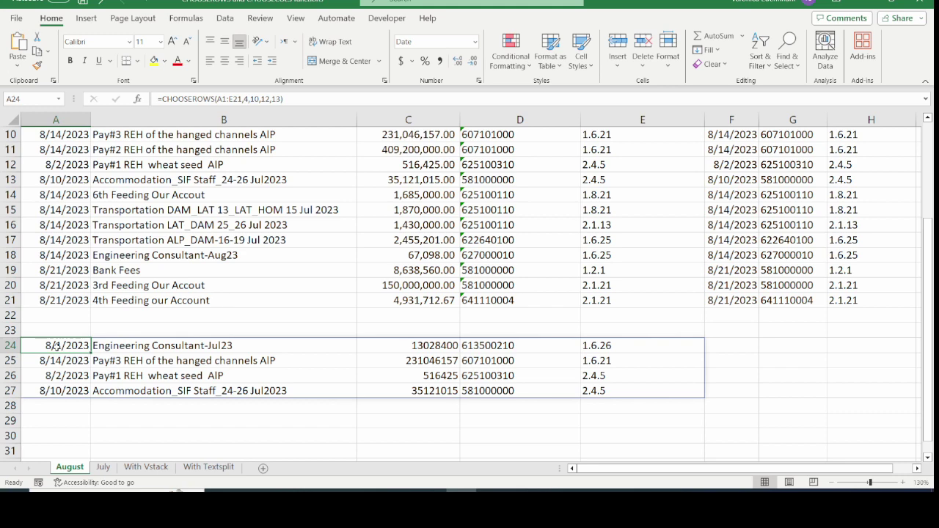
Step: Enter =CHOOSEROWS(A1:E21,-1) in cell A31 to extract the last row of the table
{"action": "scroll", "coordinate": [73, 367], "scroll_direction": "down", "scroll_amount": 2}
{"action": "left_click", "coordinate": [80, 360]}
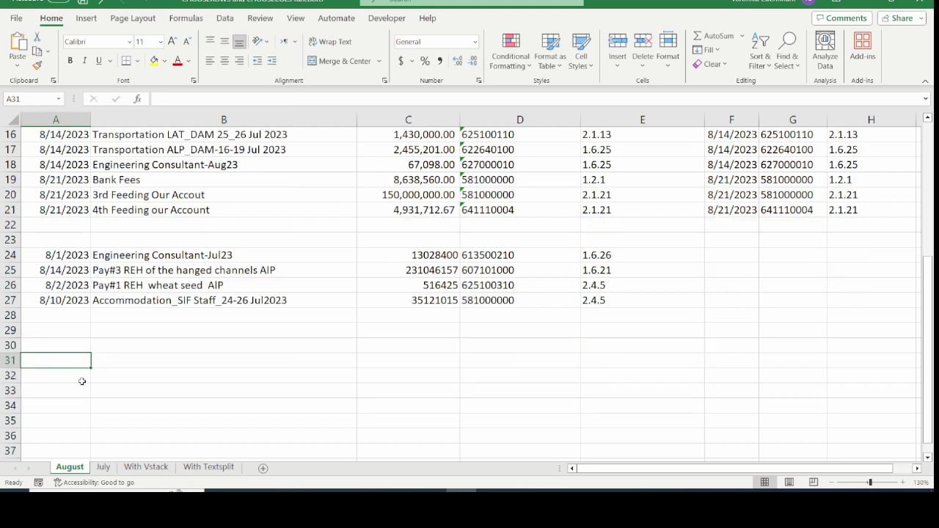
{"action": "type", "text": "=chooserows("}
{"action": "scroll", "coordinate": [82, 381], "scroll_direction": "up", "scroll_amount": 5}
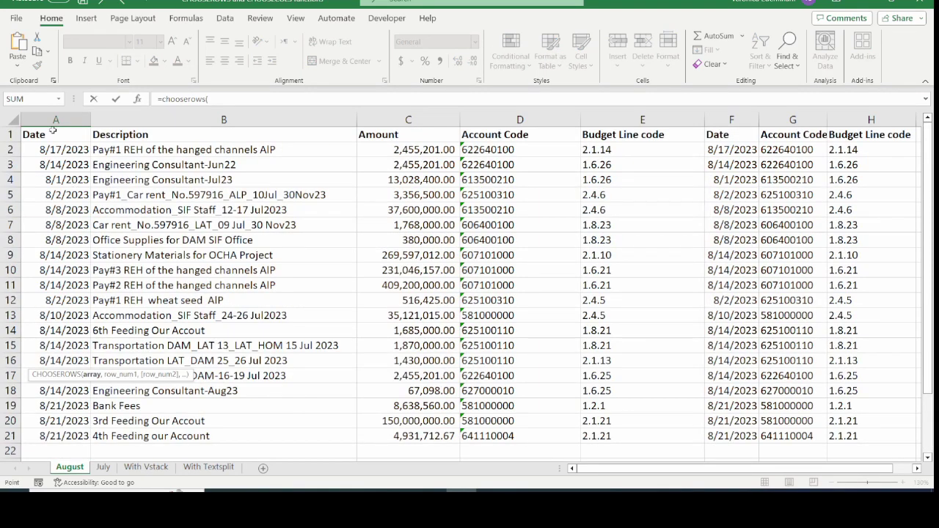
{"action": "left_click_drag", "start_coordinate": [53, 130], "coordinate": [670, 436]}
{"action": "scroll", "coordinate": [144, 350], "scroll_direction": "down", "scroll_amount": 3}
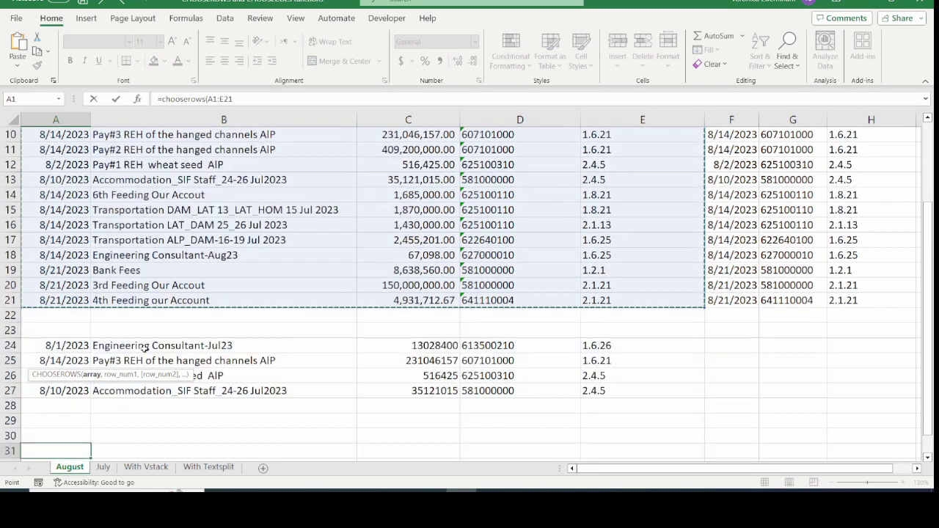
{"action": "scroll", "coordinate": [144, 348], "scroll_direction": "down", "scroll_amount": 1}
{"action": "type", "text": ","}
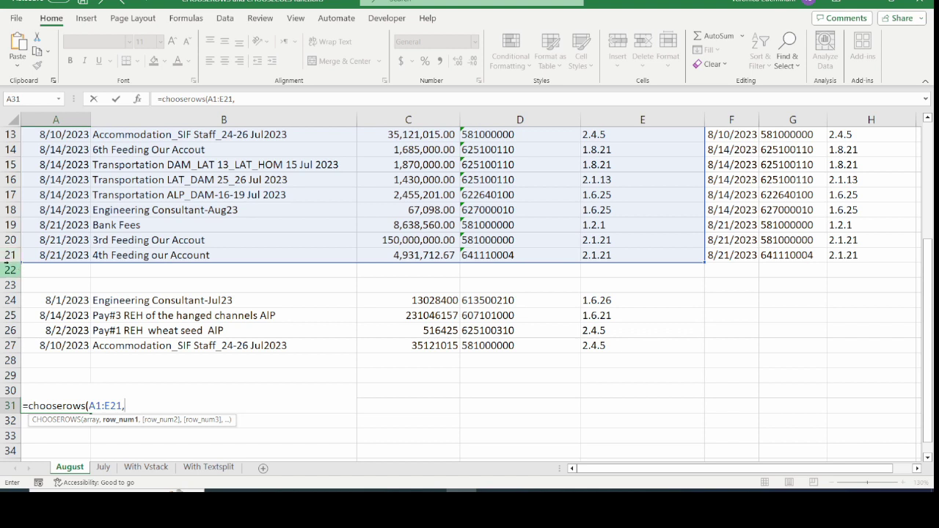
{"action": "type", "text": "-1"}
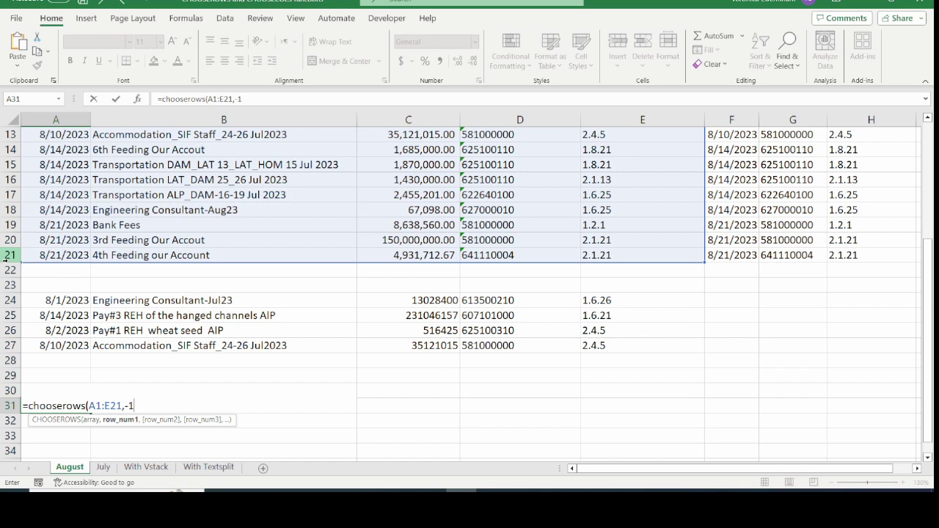
{"action": "type", "text": ")"}
{"action": "key", "text": "Return"}
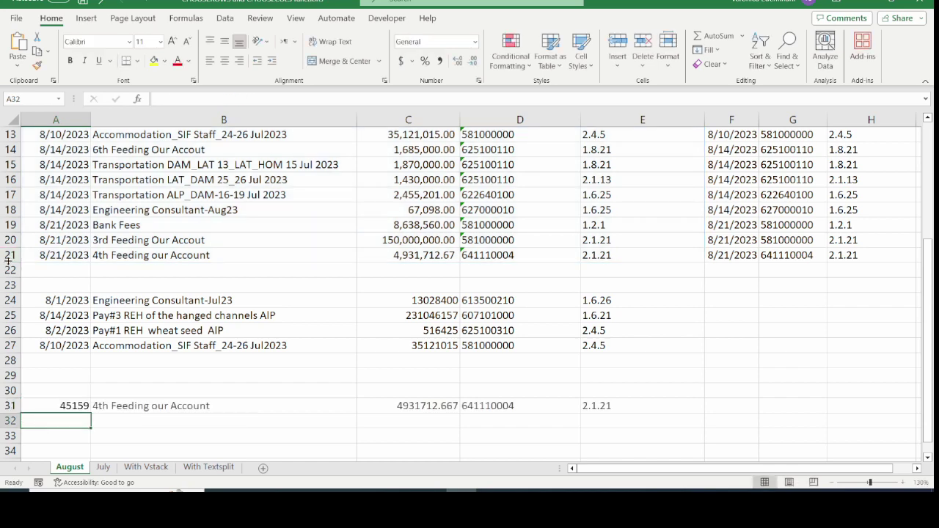
Step: Add row number -2 to the CHOOSEROWS formula in A31 to also extract the second-to-last row
{"action": "left_click", "coordinate": [129, 408]}
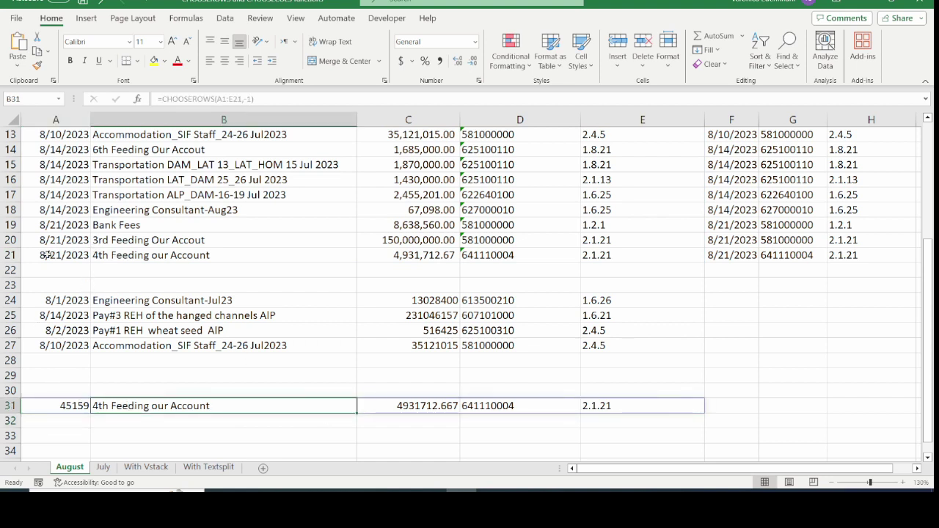
{"action": "left_click", "coordinate": [10, 254]}
{"action": "left_click", "coordinate": [84, 406]}
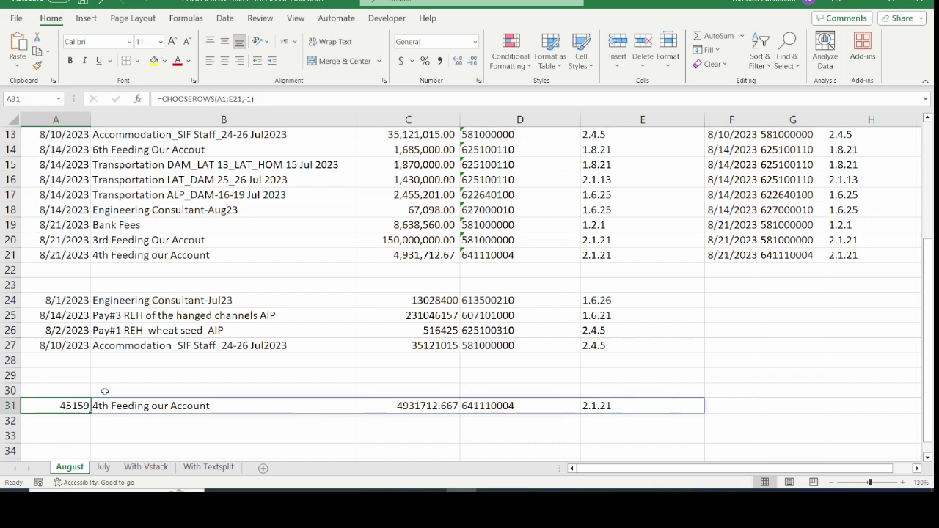
{"action": "left_click", "coordinate": [252, 98]}
{"action": "type", "text": ",-2"}
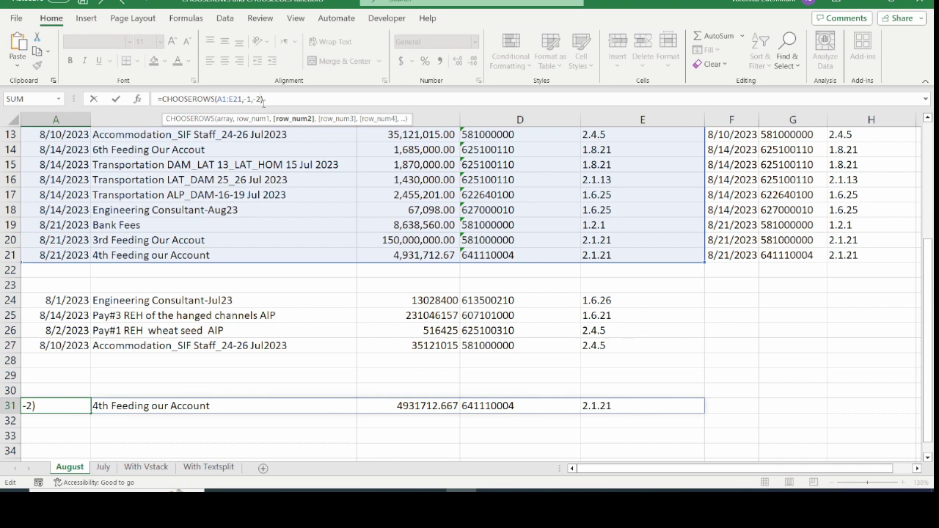
{"action": "key", "text": "Return"}
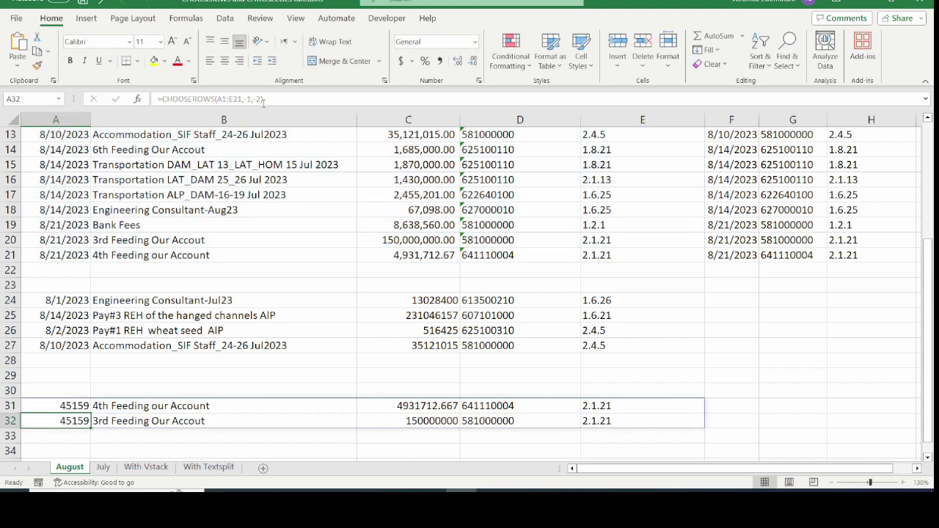
{"action": "left_click", "coordinate": [69, 403]}
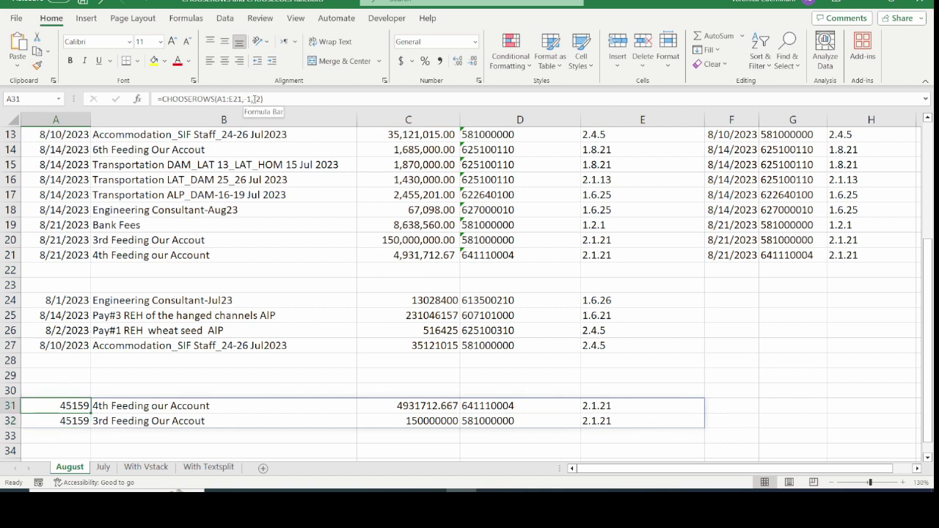
{"action": "left_click", "coordinate": [65, 420]}
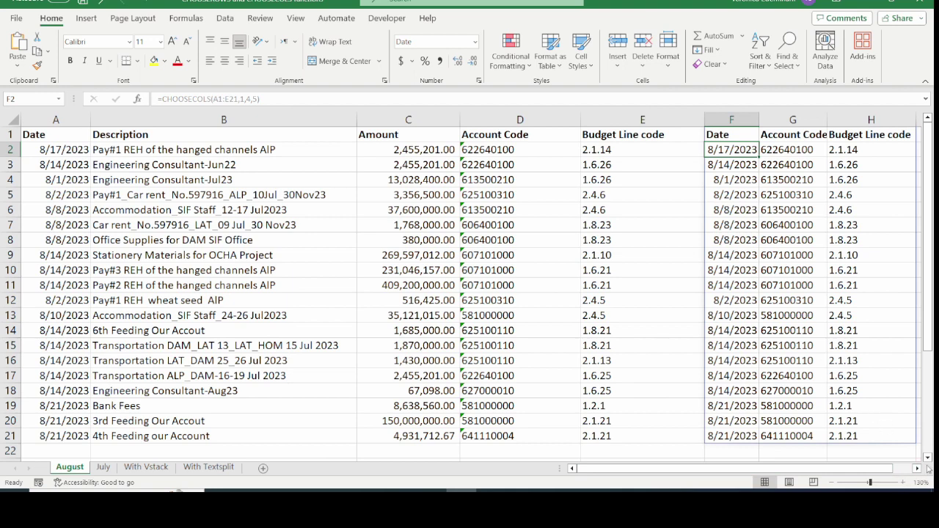
Step: Enter =CHOOSECOLS(A1:E21,-1,-3) in cell J1 to extract the last and third-to-last columns of the August table
{"action": "double_click", "coordinate": [917, 469]}
{"action": "left_click", "coordinate": [657, 138]}
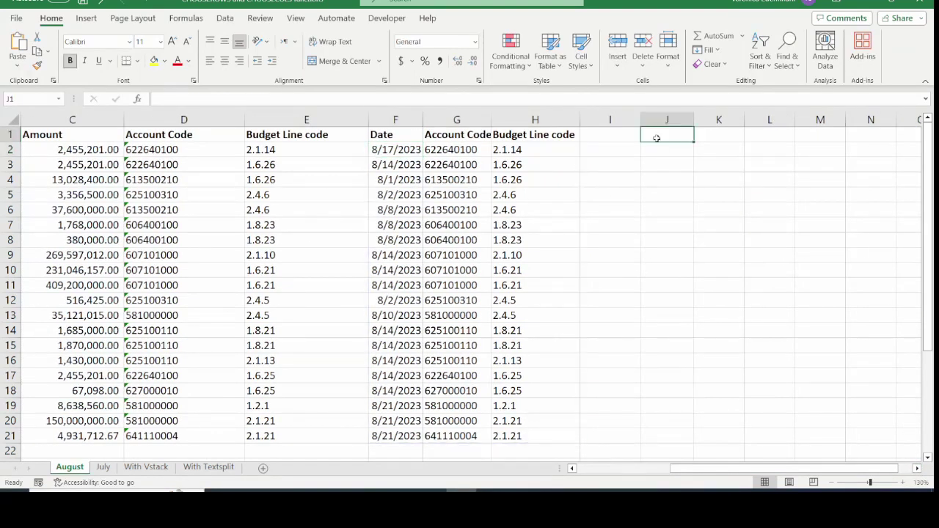
{"action": "type", "text": "=cho"}
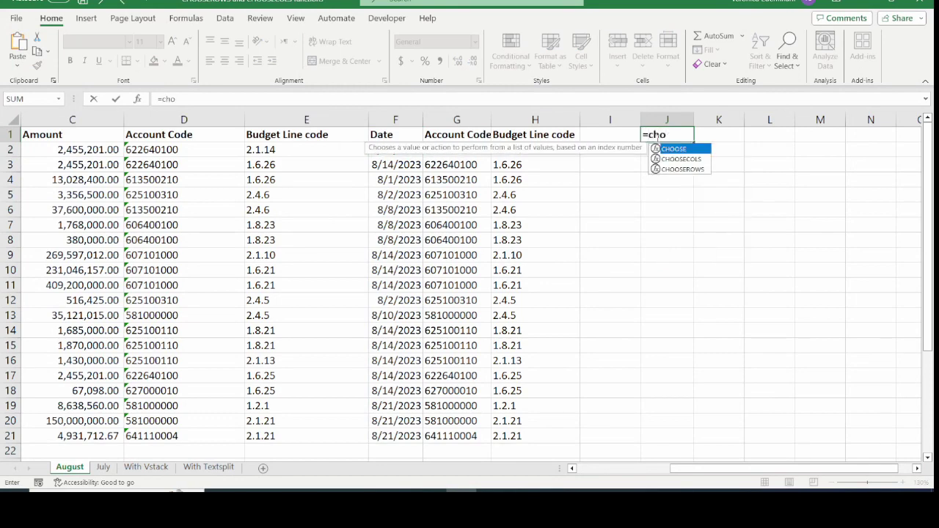
{"action": "type", "text": "osecol"}
{"action": "type", "text": "s("}
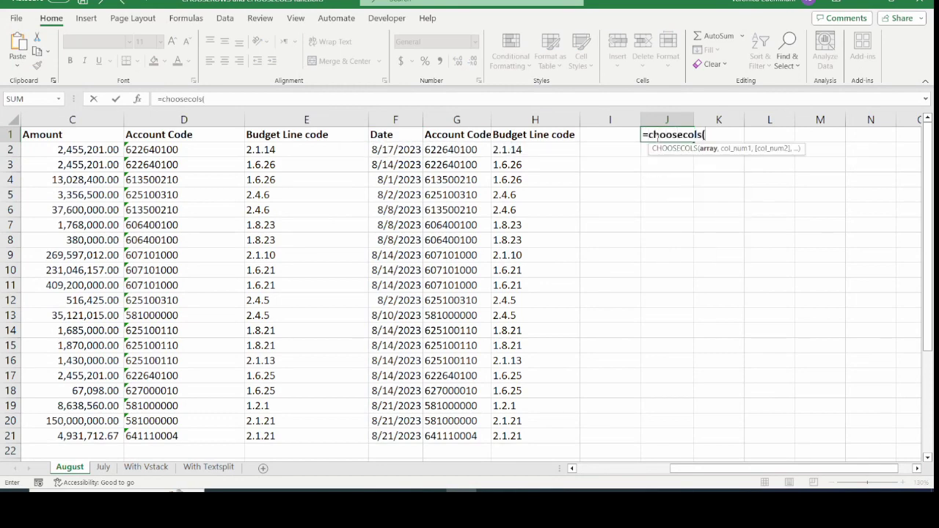
{"action": "left_click_drag", "start_coordinate": [681, 469], "coordinate": [587, 470]}
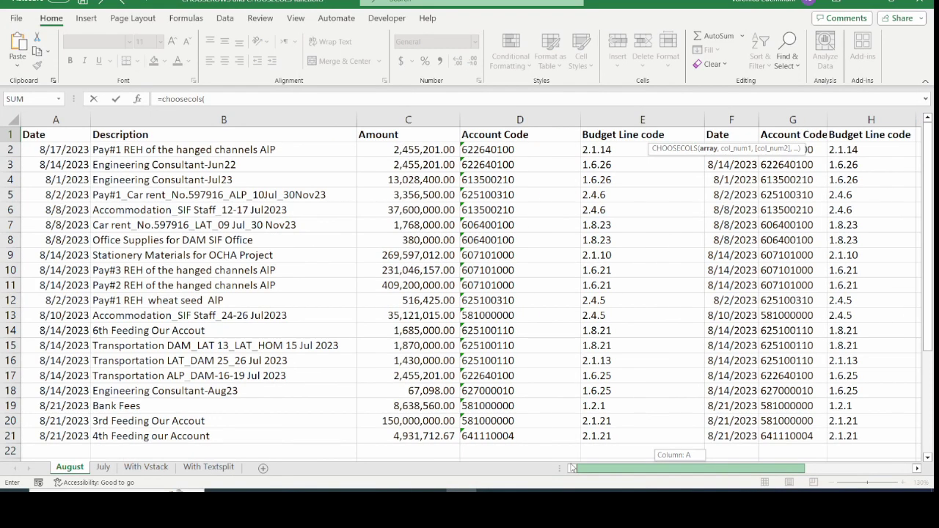
{"action": "mouse_move", "coordinate": [46, 142]}
{"action": "left_mouse_down"}
{"action": "mouse_move", "coordinate": [667, 336]}
{"action": "mouse_move", "coordinate": [639, 445]}
{"action": "left_mouse_up"}
{"action": "scroll", "coordinate": [639, 445], "scroll_direction": "right", "scroll_amount": 1}
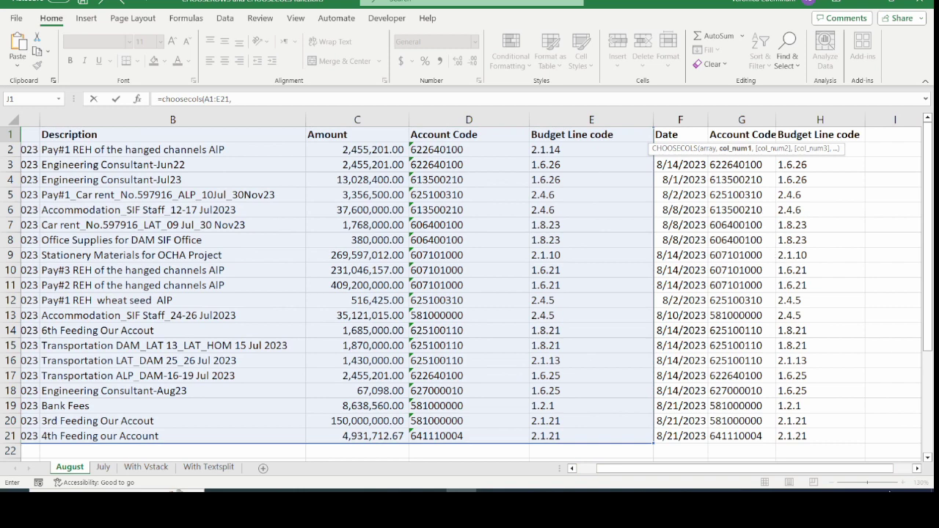
{"action": "type", "text": ","}
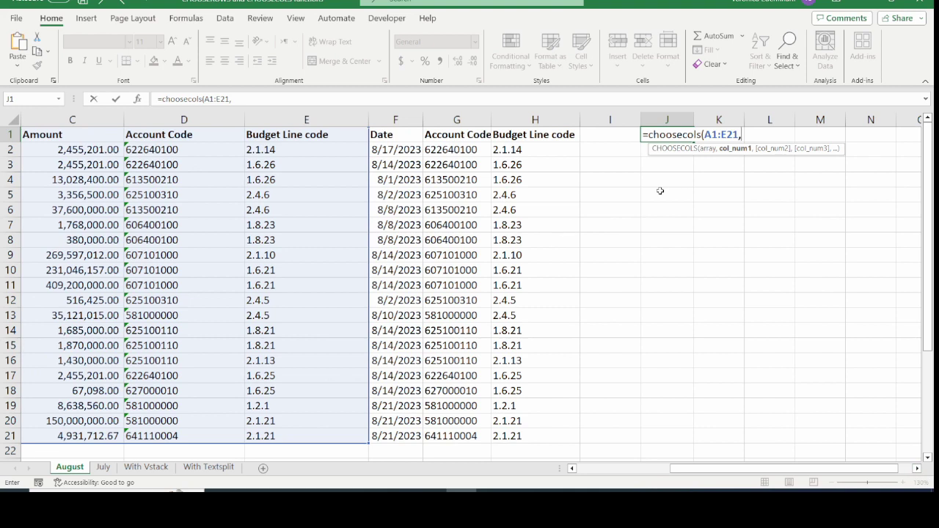
{"action": "type", "text": "-1,"}
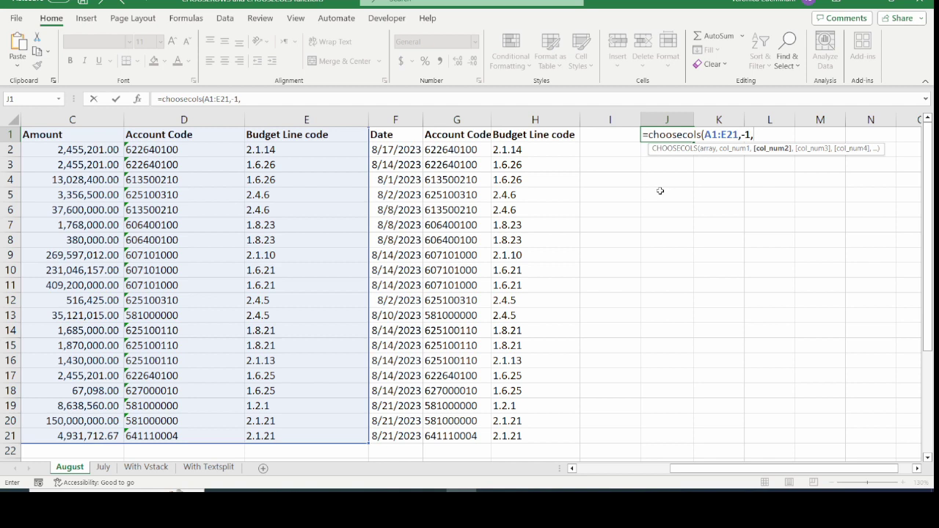
{"action": "type", "text": "-3)"}
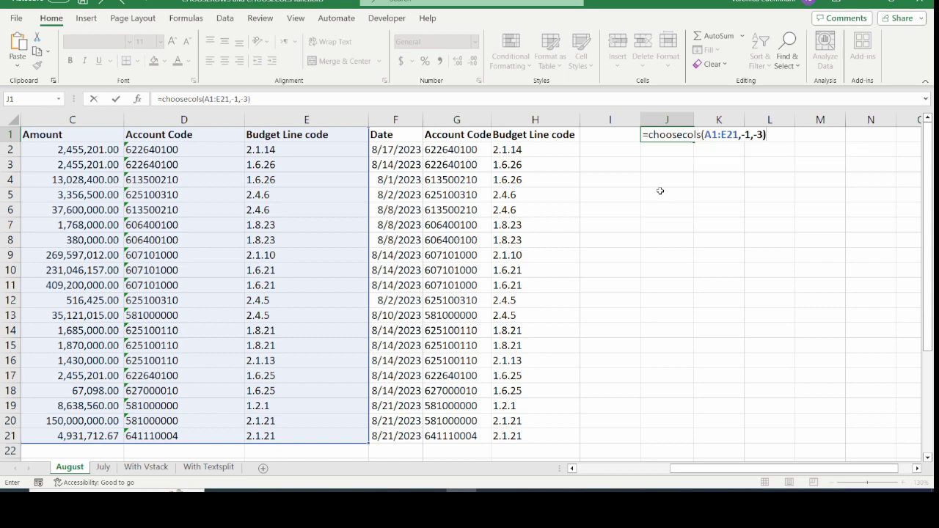
{"action": "key", "text": "Return"}
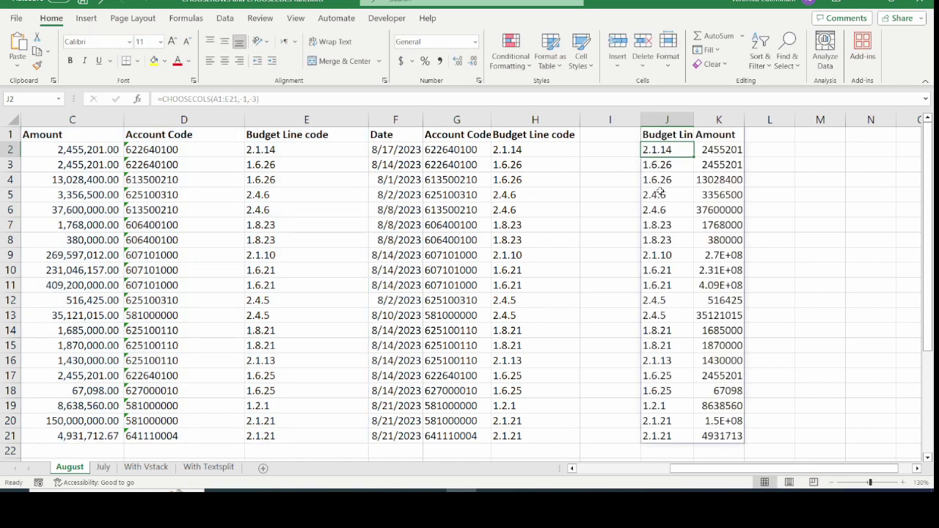
Step: Compare the extracted columns J and K with the source Budget Line code and Amount columns
{"action": "left_click", "coordinate": [666, 120]}
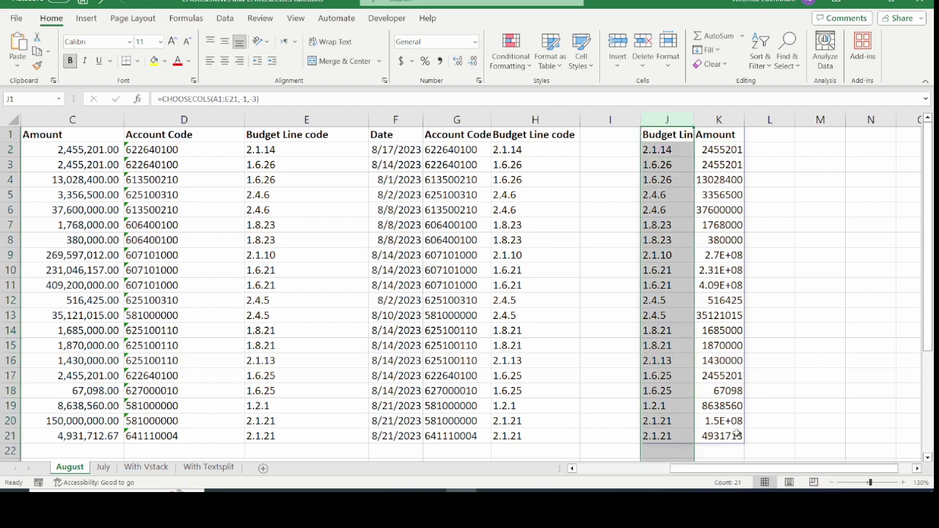
{"action": "mouse_move", "coordinate": [785, 468]}
{"action": "left_mouse_down"}
{"action": "mouse_move", "coordinate": [711, 468]}
{"action": "mouse_move", "coordinate": [793, 468]}
{"action": "left_mouse_up"}
{"action": "left_click", "coordinate": [562, 119]}
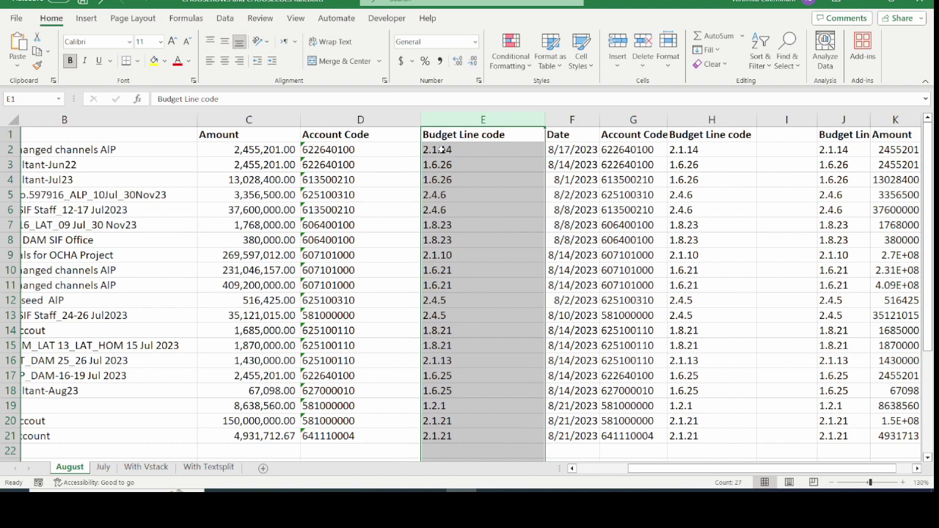
{"action": "left_click", "coordinate": [888, 120]}
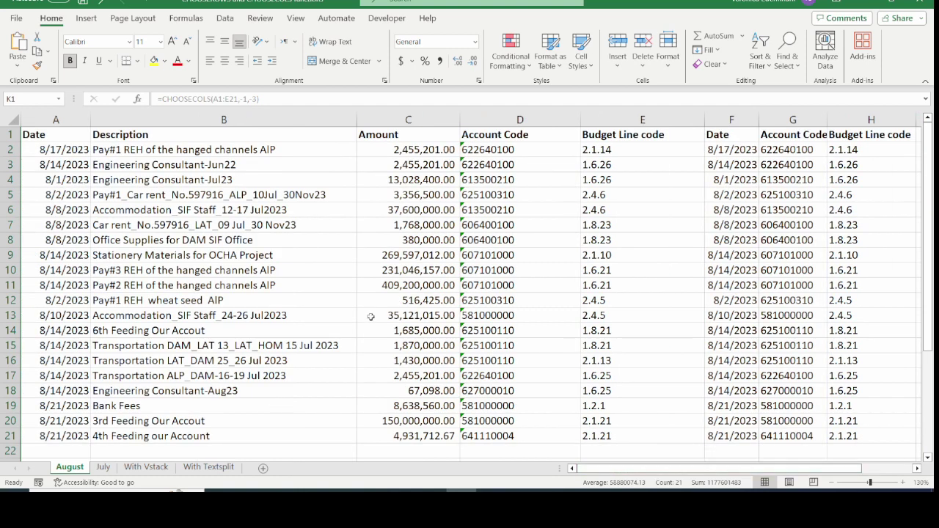
{"action": "left_click", "coordinate": [371, 315]}
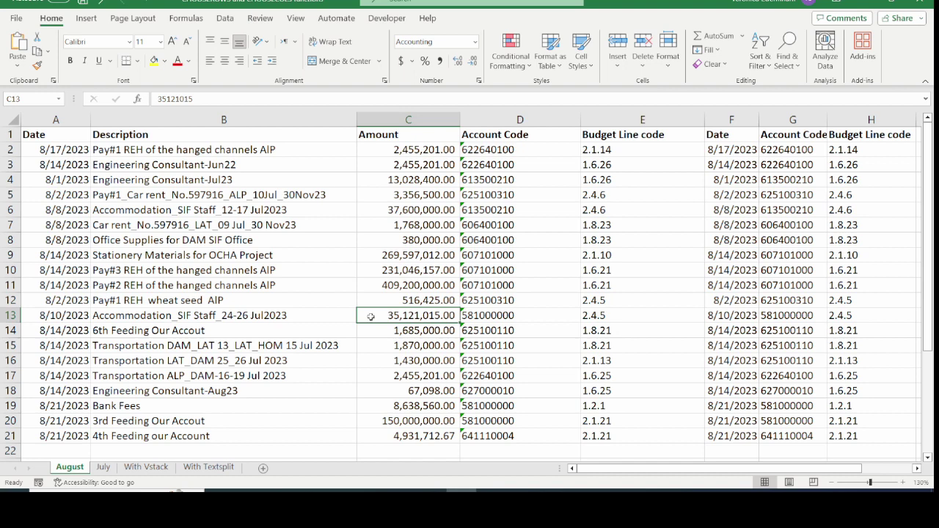
Step: On the July sheet, review the row numbers in J2:L2 and set the third one, in L2, to 7
{"action": "key", "text": "ctrl+Page_Down"}
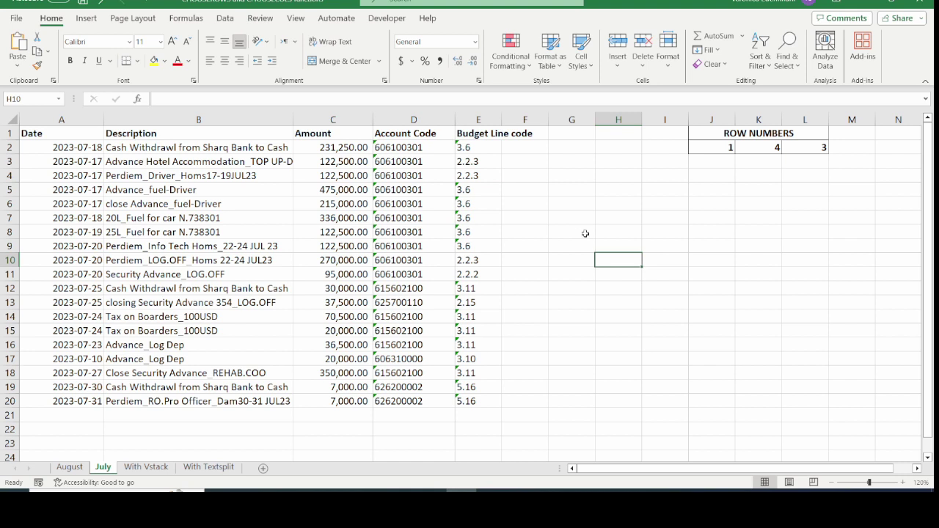
{"action": "left_click", "coordinate": [722, 136]}
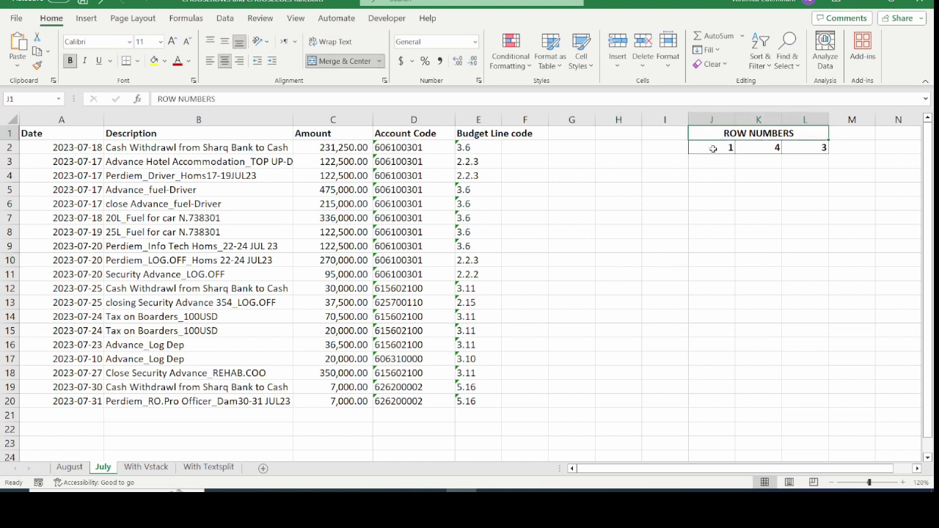
{"action": "left_click", "coordinate": [712, 149]}
{"action": "left_click", "coordinate": [741, 148]}
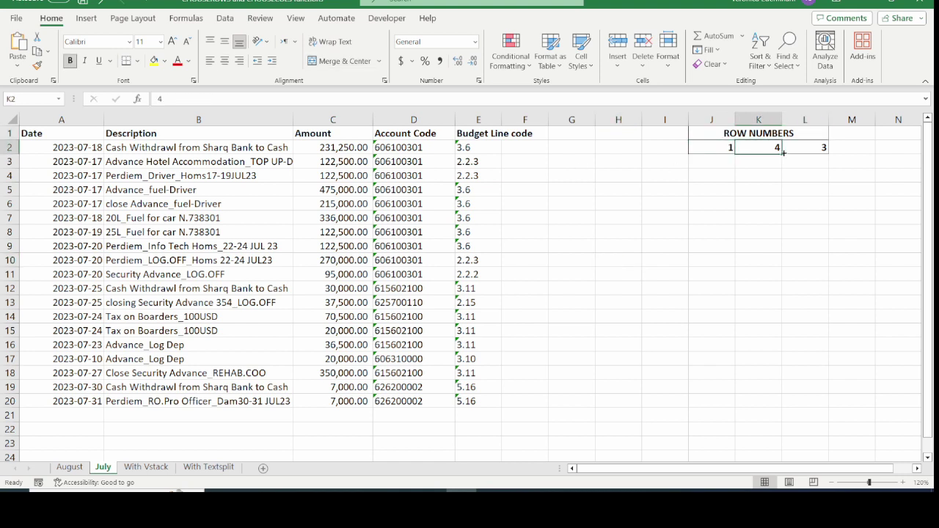
{"action": "left_click", "coordinate": [794, 150]}
{"action": "left_click", "coordinate": [748, 151]}
{"action": "left_click", "coordinate": [805, 156]}
{"action": "type", "text": "7"}
{"action": "left_click", "coordinate": [724, 176]}
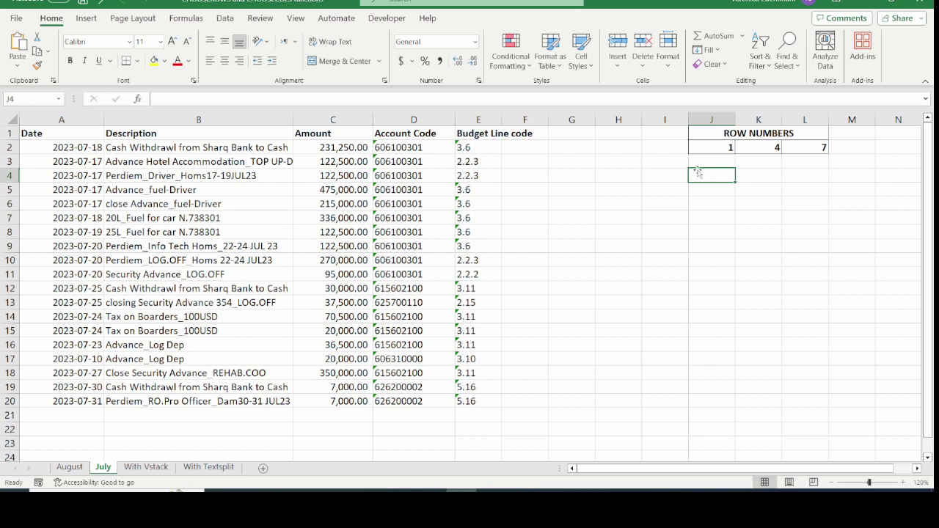
Step: Enter =CHOOSEROWS(A1:E20,J2:L2) in cell A22 to extract the July table rows listed under ROW NUMBERS
{"action": "left_click_drag", "start_coordinate": [697, 148], "coordinate": [805, 149]}
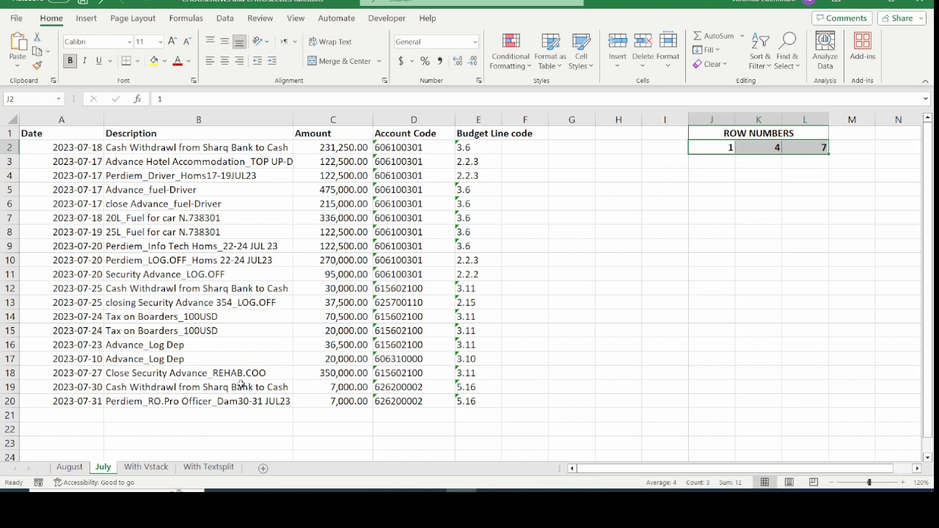
{"action": "left_click", "coordinate": [52, 428]}
{"action": "type", "text": "=choo"}
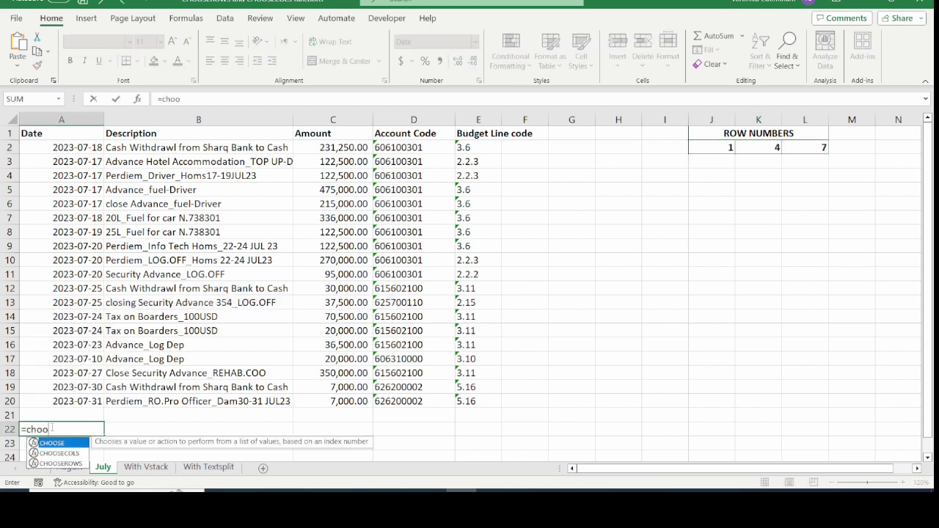
{"action": "type", "text": "serows("}
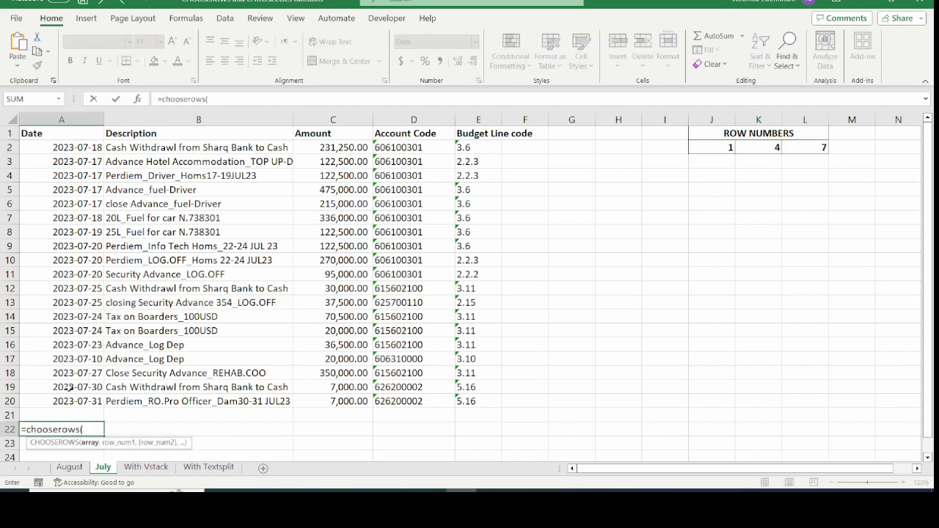
{"action": "left_click_drag", "start_coordinate": [33, 125], "coordinate": [465, 403]}
{"action": "type", "text": ","}
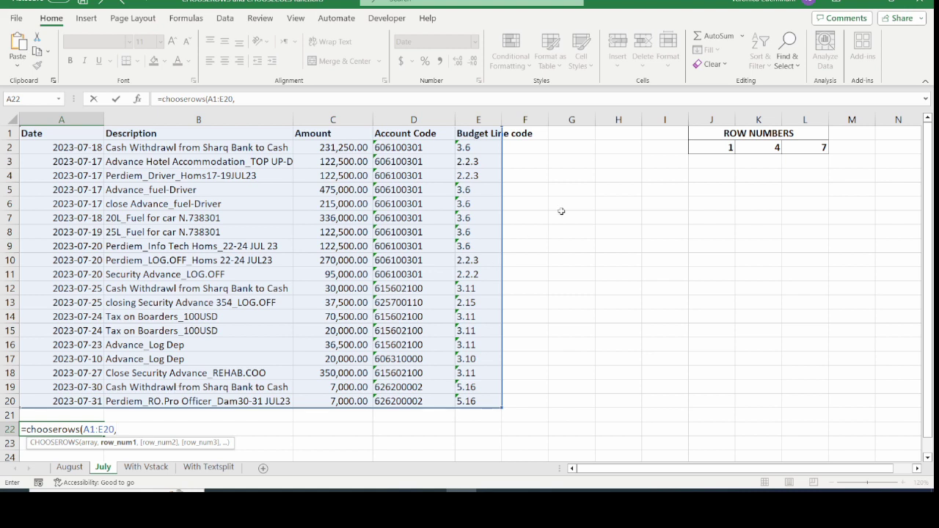
{"action": "left_click_drag", "start_coordinate": [692, 148], "coordinate": [814, 148]}
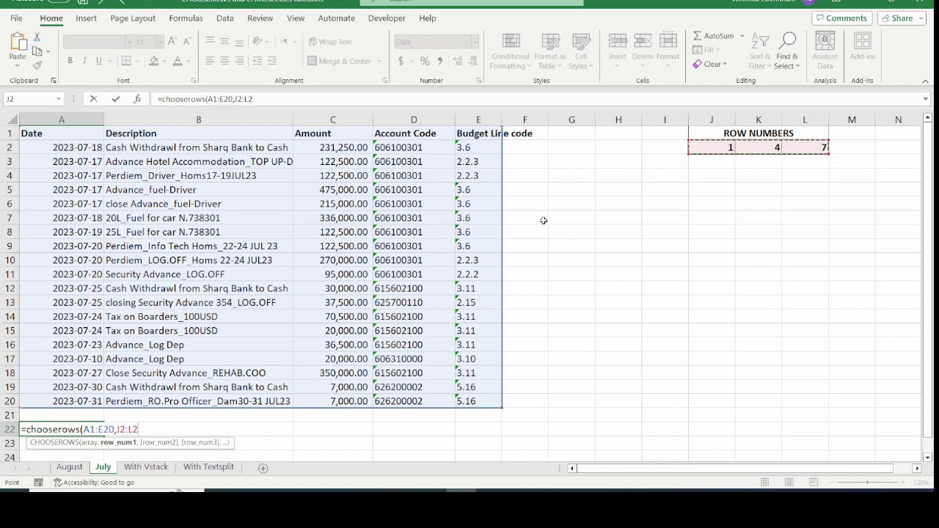
{"action": "type", "text": ")"}
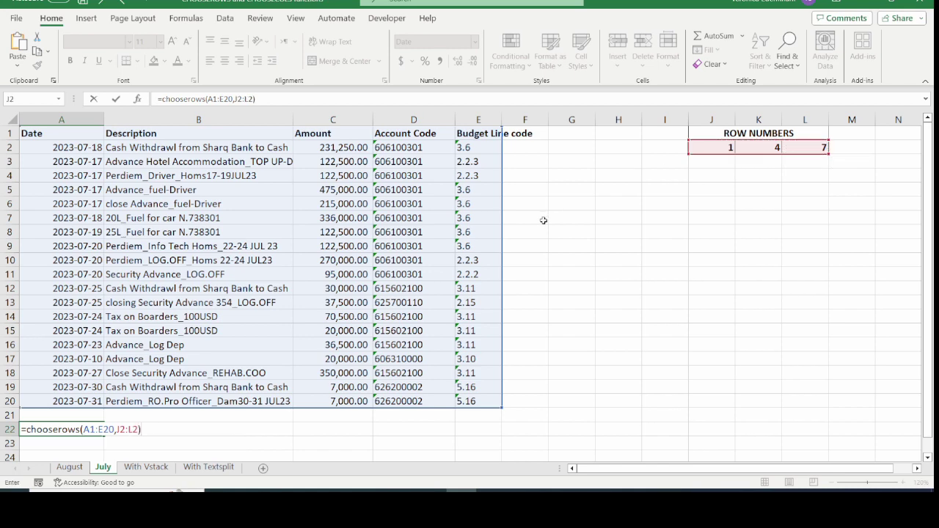
{"action": "key", "text": "Return"}
Step: Compare the extracted rows starting at A22 with source rows 1, 4 and 7 and the row numbers in J2:L2
{"action": "scroll", "coordinate": [411, 293], "scroll_direction": "down", "scroll_amount": 1}
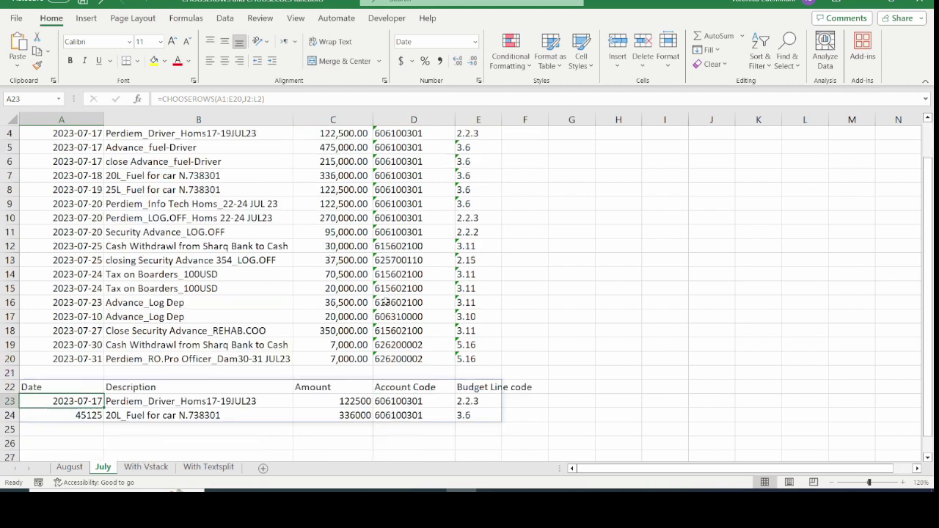
{"action": "scroll", "coordinate": [238, 365], "scroll_direction": "up", "scroll_amount": 1}
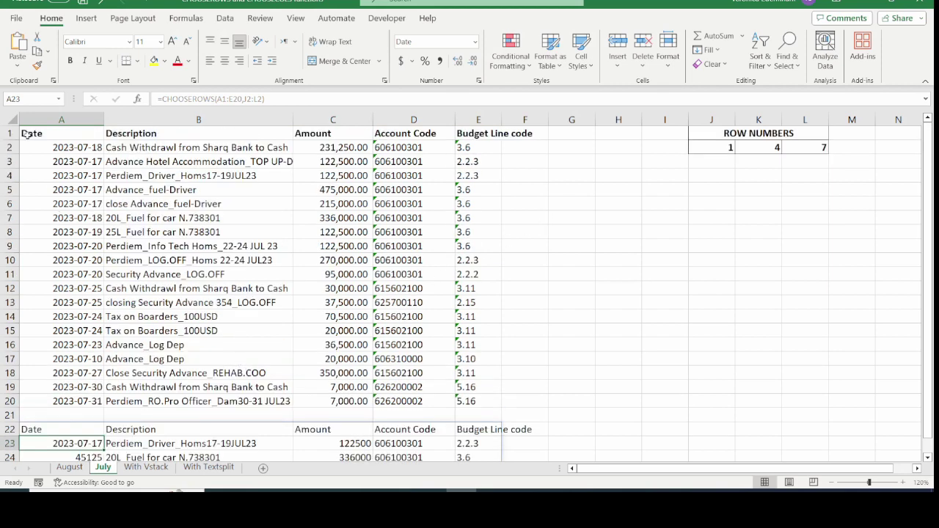
{"action": "left_click_drag", "start_coordinate": [35, 134], "coordinate": [478, 396]}
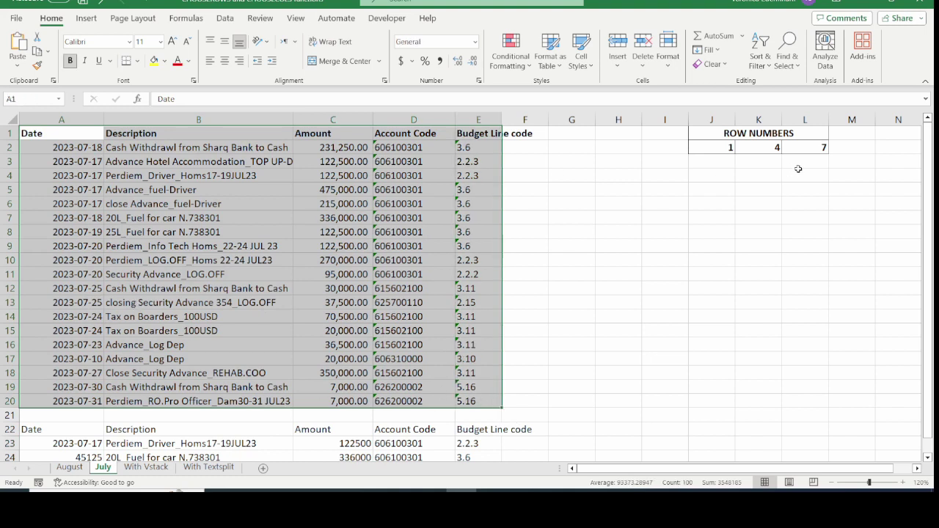
{"action": "left_click", "coordinate": [723, 146]}
{"action": "left_click", "coordinate": [763, 146]}
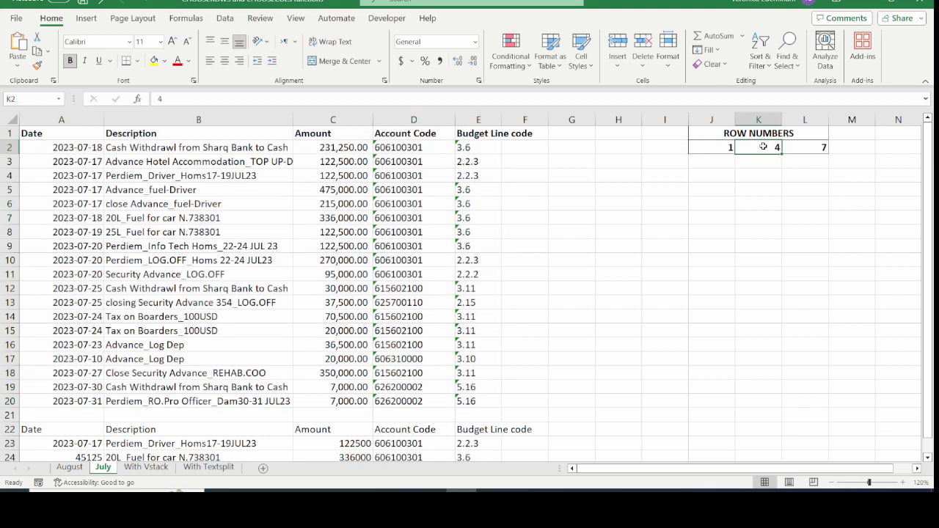
{"action": "left_click", "coordinate": [791, 149]}
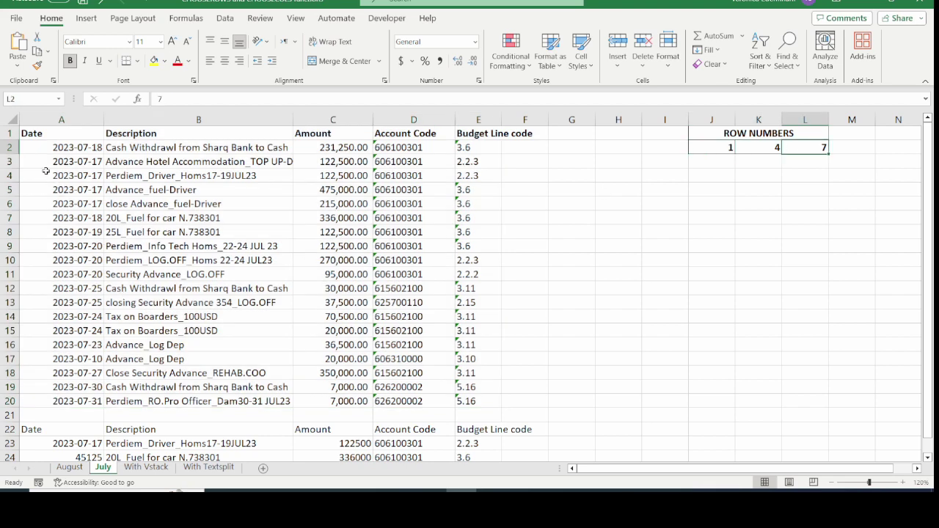
{"action": "left_click", "coordinate": [9, 132]}
{"action": "left_click", "coordinate": [10, 218]}
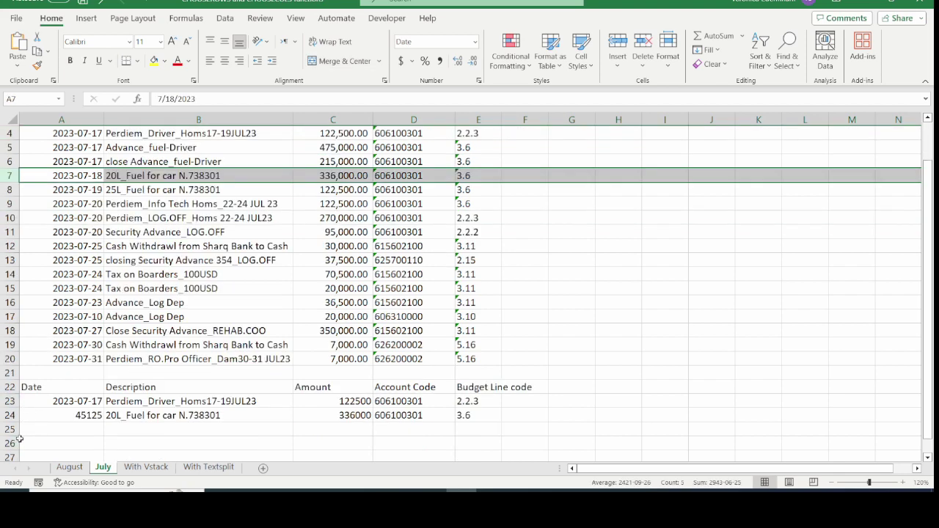
{"action": "left_click", "coordinate": [751, 148]}
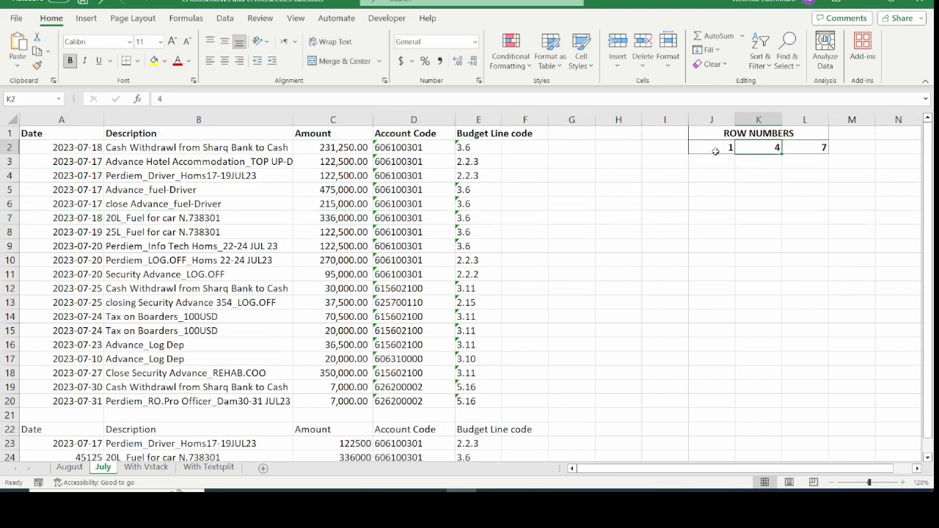
{"action": "left_click", "coordinate": [9, 175]}
{"action": "scroll", "coordinate": [23, 452], "scroll_direction": "down", "scroll_amount": 1}
{"action": "left_click", "coordinate": [9, 402]}
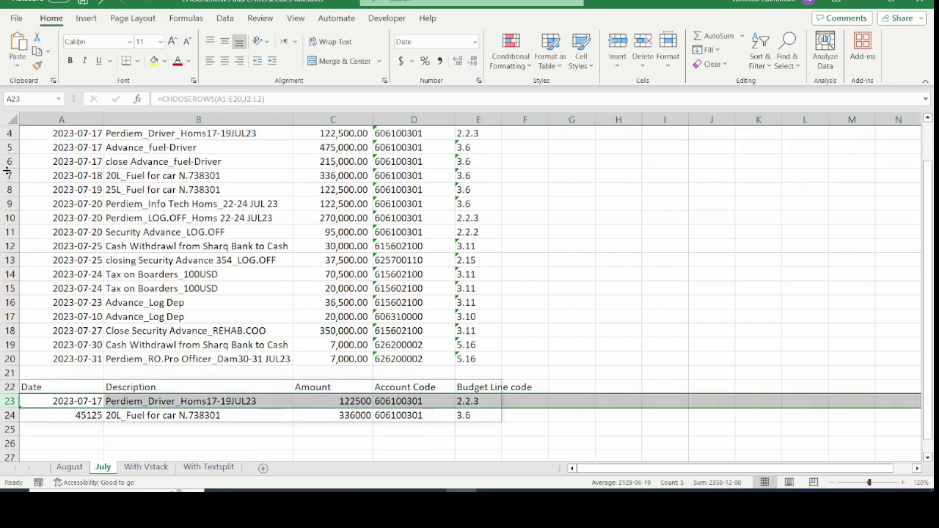
{"action": "left_click", "coordinate": [6, 176]}
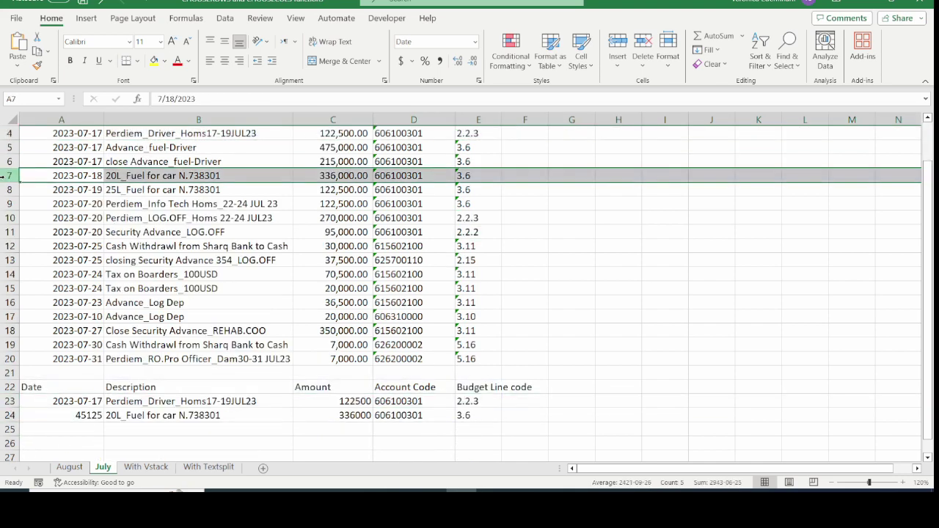
{"action": "left_click", "coordinate": [7, 415]}
{"action": "scroll", "coordinate": [721, 147], "scroll_direction": "up", "scroll_amount": 1}
Step: Check each of the row-number cells J2, K2 and L2 that the CHOOSEROWS formula references
{"action": "left_click", "coordinate": [721, 147]}
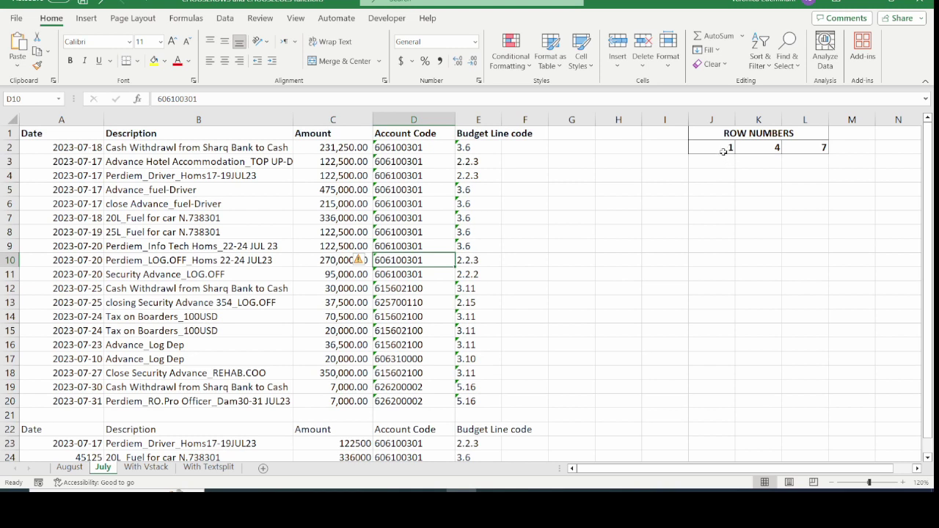
{"action": "left_click", "coordinate": [748, 149]}
{"action": "left_click", "coordinate": [791, 149]}
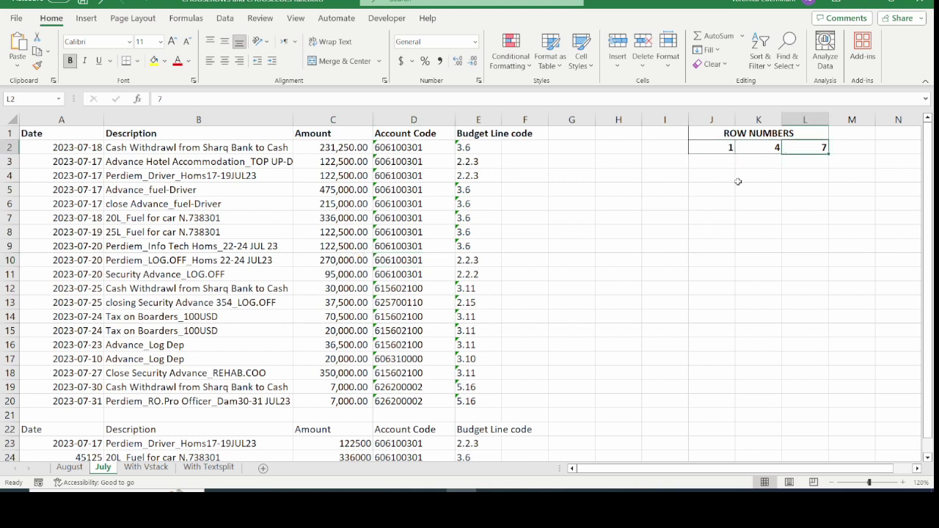
{"action": "left_click", "coordinate": [717, 147]}
{"action": "left_click", "coordinate": [769, 150]}
{"action": "left_click", "coordinate": [816, 143]}
{"action": "left_click", "coordinate": [767, 145]}
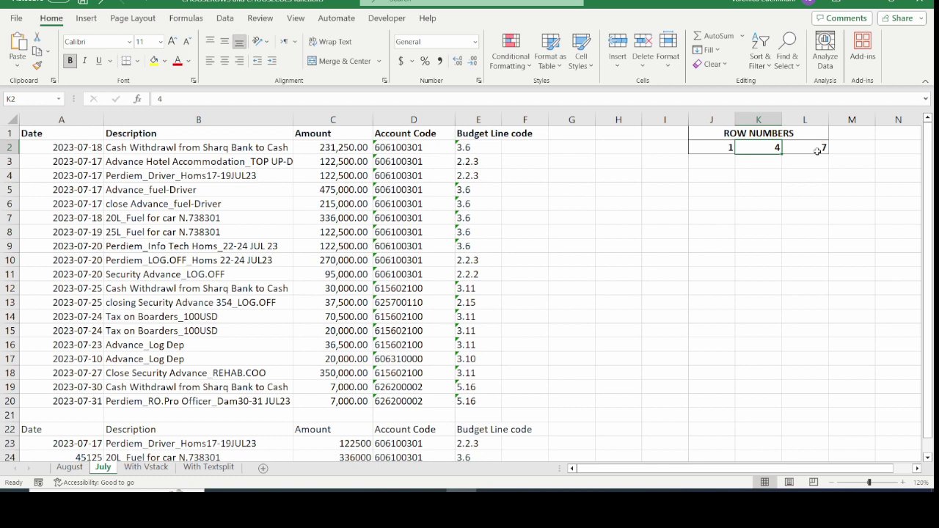
Step: Set the third row number, in L2, to 10 and check the last extracted row of the CHOOSEROWS result
{"action": "left_click", "coordinate": [819, 148]}
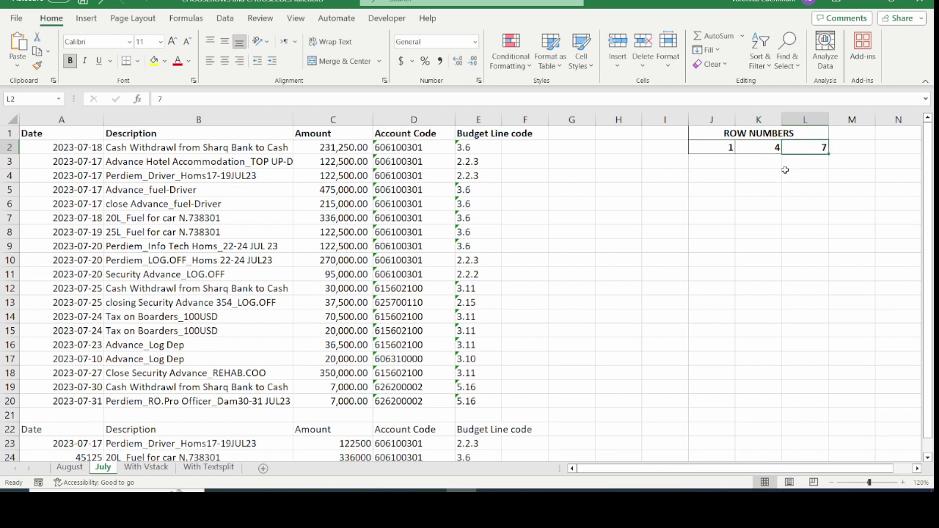
{"action": "type", "text": "10"}
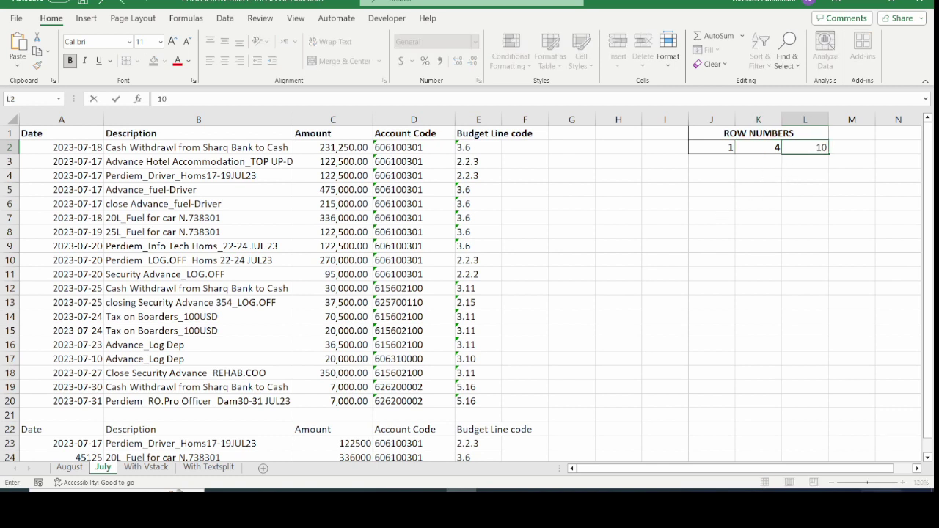
{"action": "key", "text": "Escape"}
{"action": "left_click", "coordinate": [834, 483]}
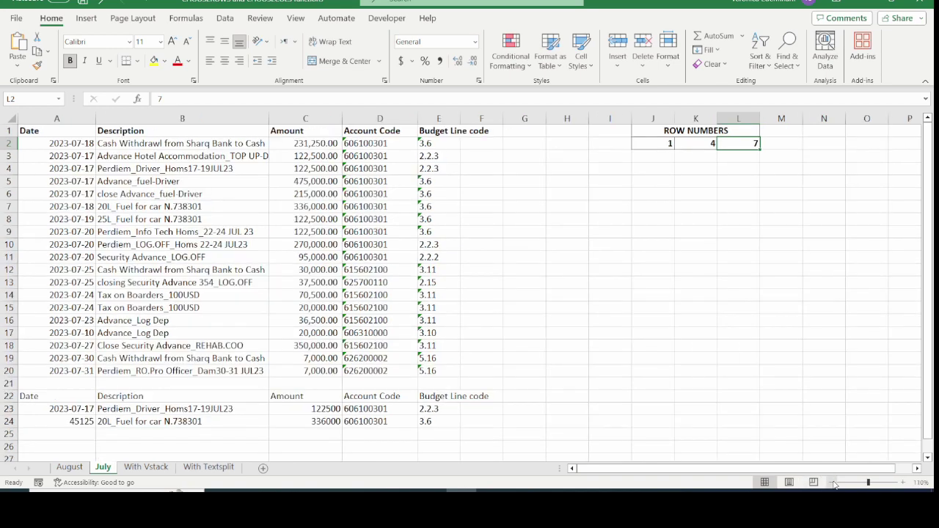
{"action": "left_click", "coordinate": [833, 483]}
{"action": "left_click", "coordinate": [903, 483]}
{"action": "type", "text": "10"}
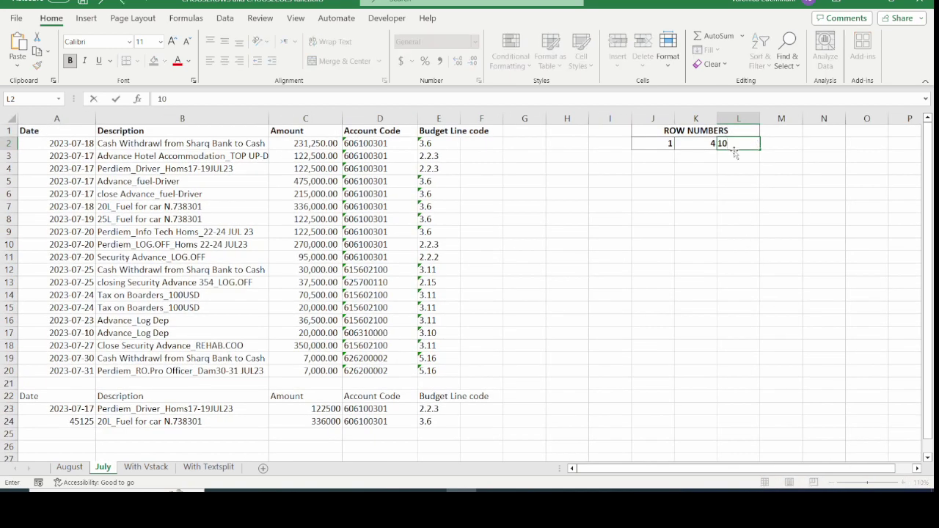
{"action": "key", "text": "Return"}
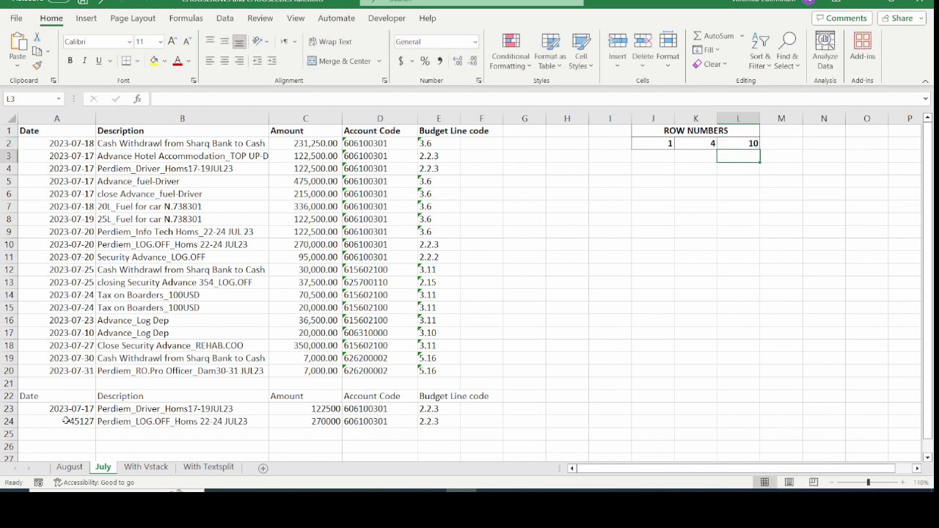
{"action": "left_click", "coordinate": [9, 421]}
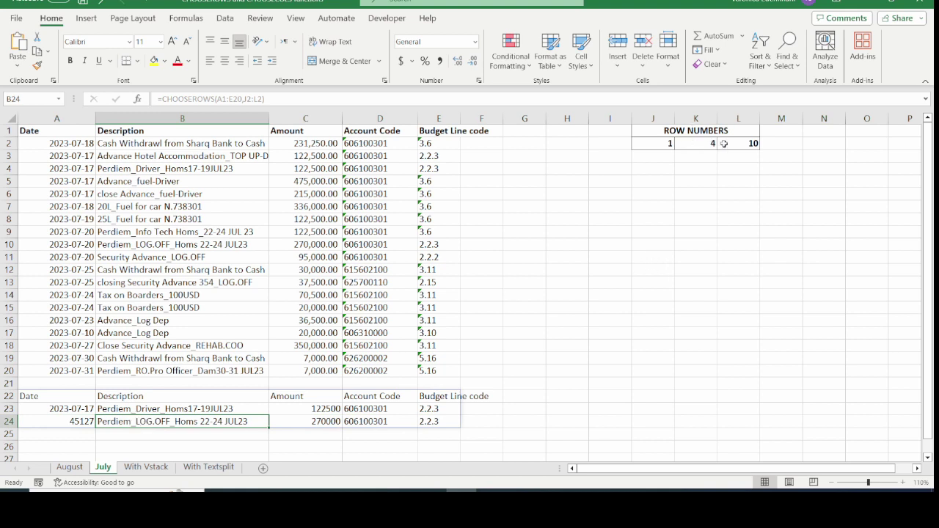
Step: Set the third row number, in L2, to 13 and compare the CHOOSEROWS result starting at A22 with J2:L2
{"action": "left_click", "coordinate": [732, 147]}
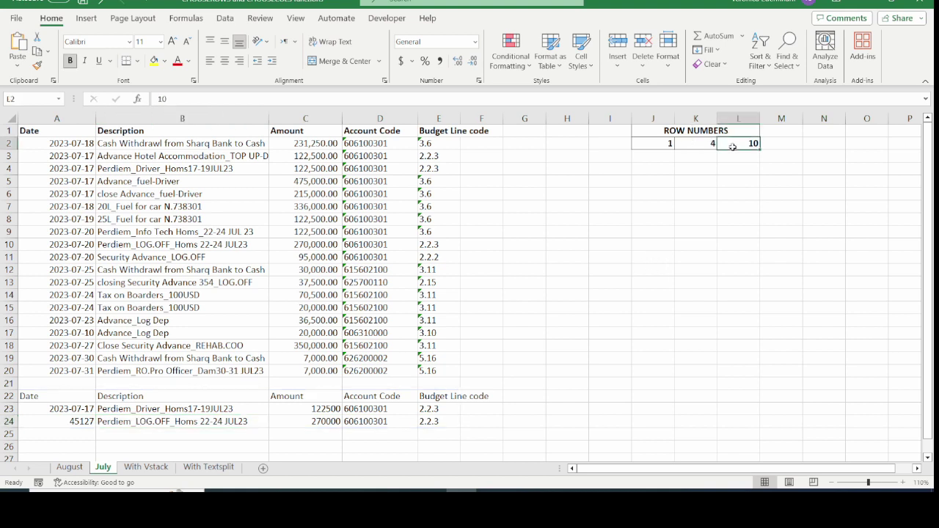
{"action": "type", "text": "13"}
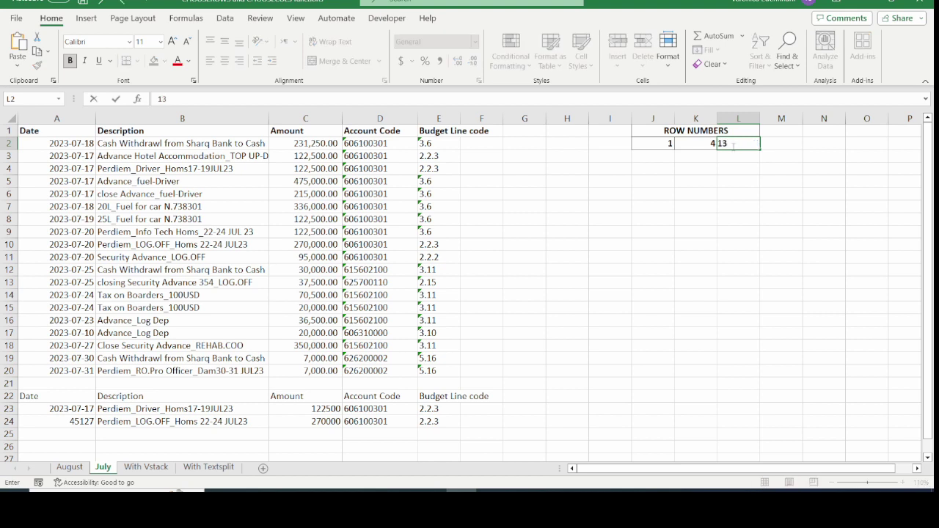
{"action": "key", "text": "Return"}
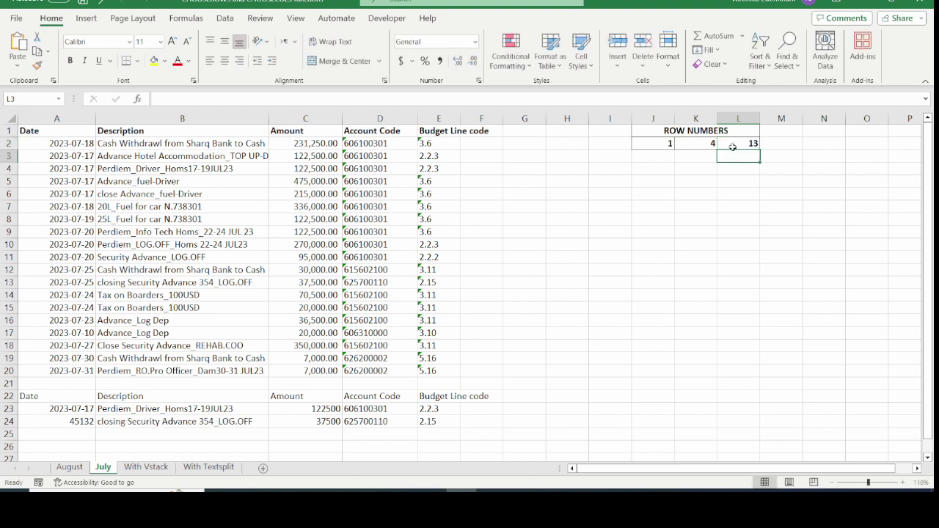
{"action": "left_click", "coordinate": [740, 144]}
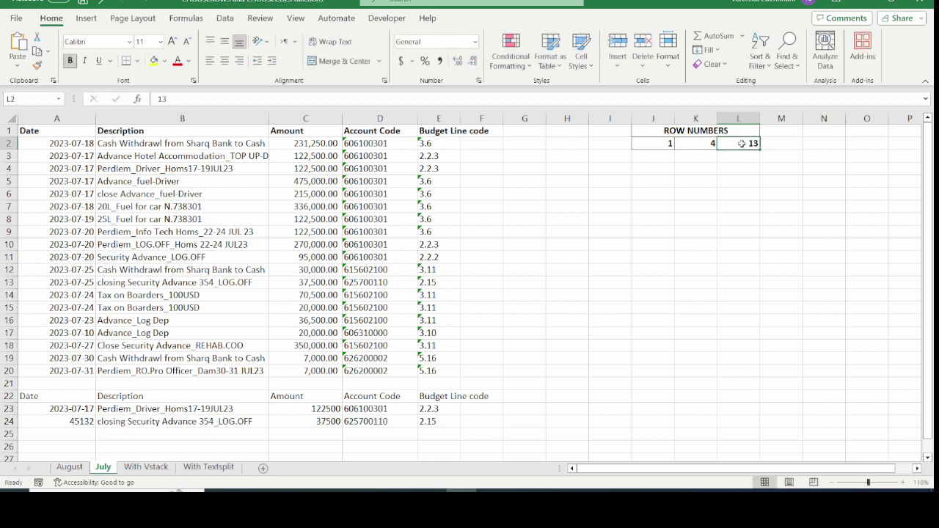
{"action": "left_click_drag", "start_coordinate": [682, 143], "coordinate": [735, 143]}
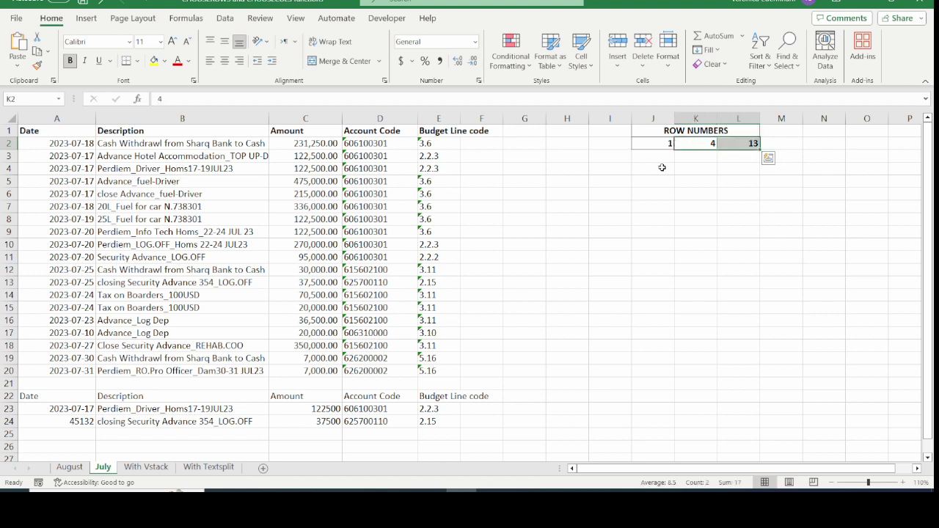
{"action": "left_click", "coordinate": [39, 398]}
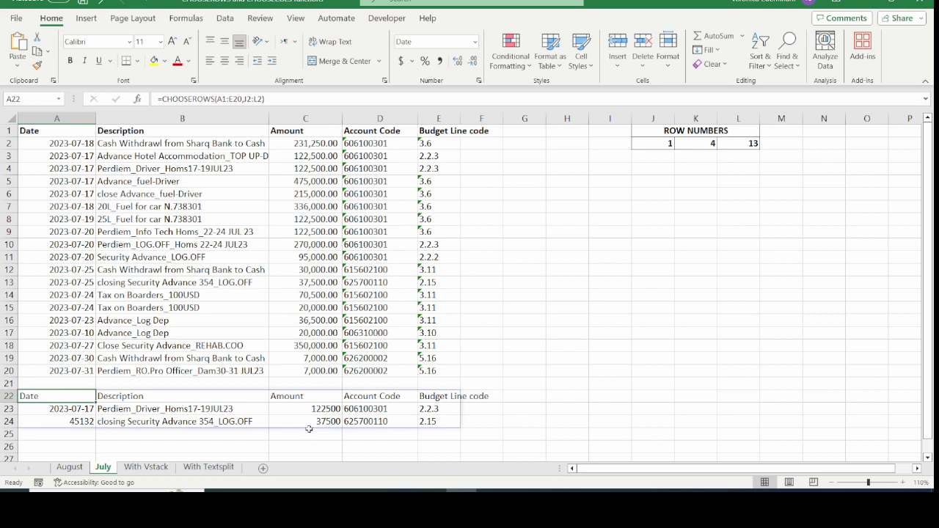
{"action": "left_click_drag", "start_coordinate": [668, 143], "coordinate": [741, 144]}
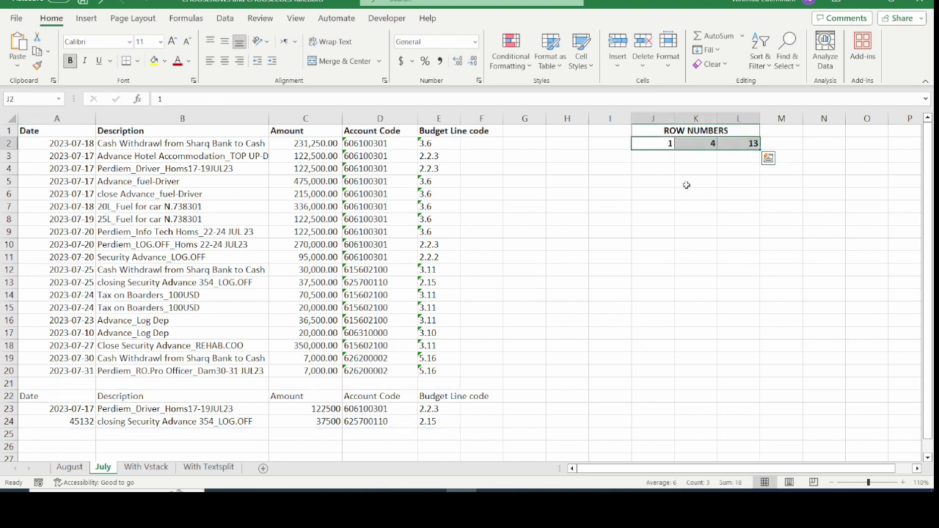
Step: Review the extents of the source tables on the August and July sheets, including July range A1:E20
{"action": "key", "text": "ctrl+Page_Down"}
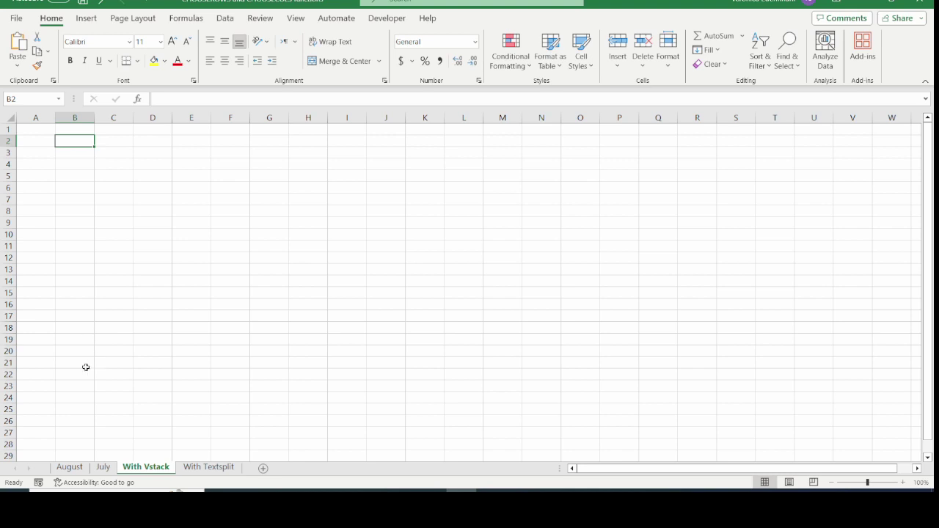
{"action": "left_click", "coordinate": [72, 470]}
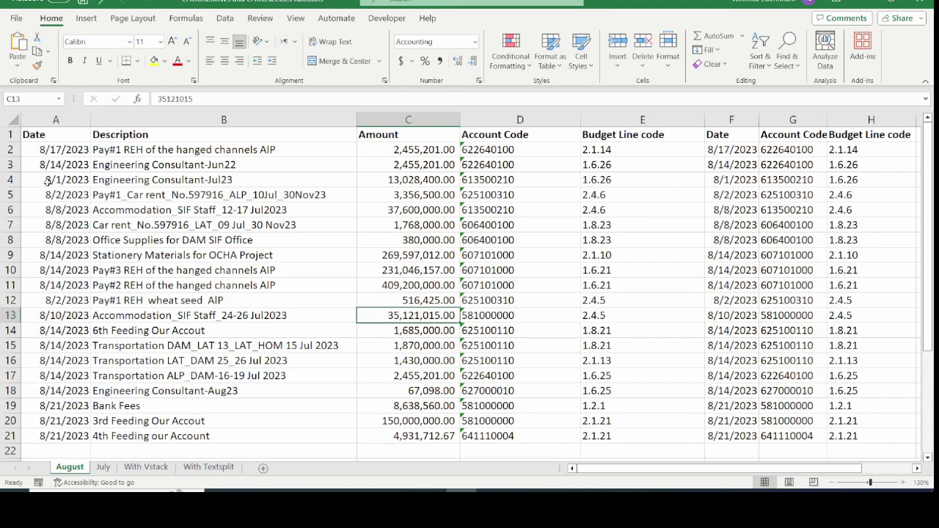
{"action": "left_click_drag", "start_coordinate": [46, 132], "coordinate": [514, 438]}
{"action": "left_click", "coordinate": [101, 470]}
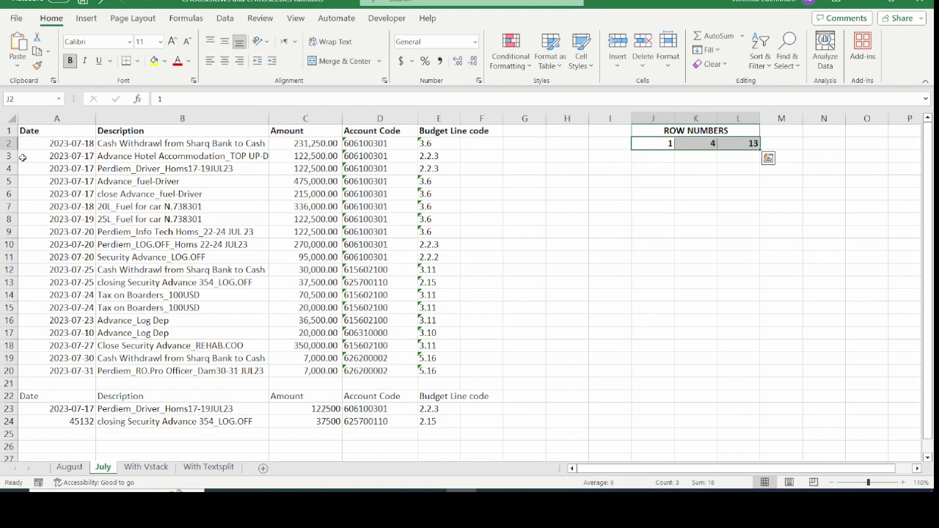
{"action": "left_click_drag", "start_coordinate": [33, 130], "coordinate": [444, 375]}
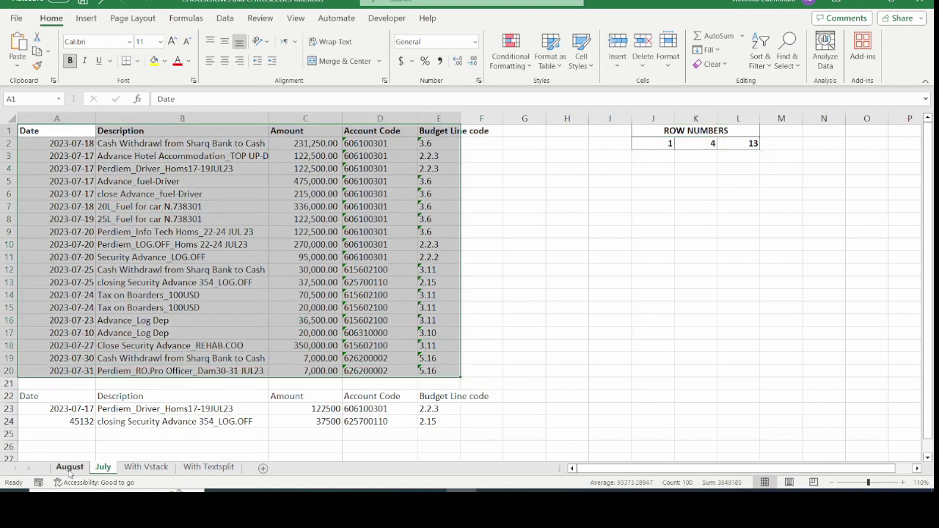
{"action": "left_click", "coordinate": [70, 468]}
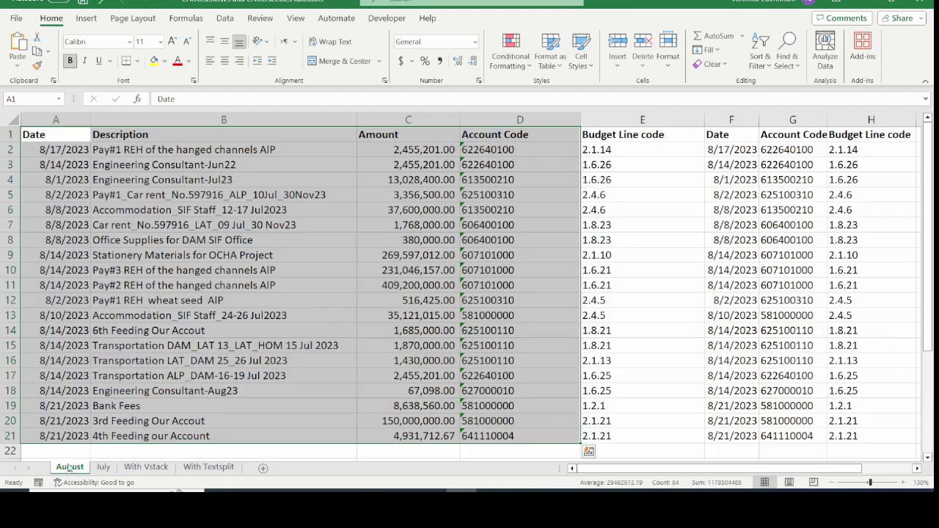
{"action": "left_click", "coordinate": [102, 470]}
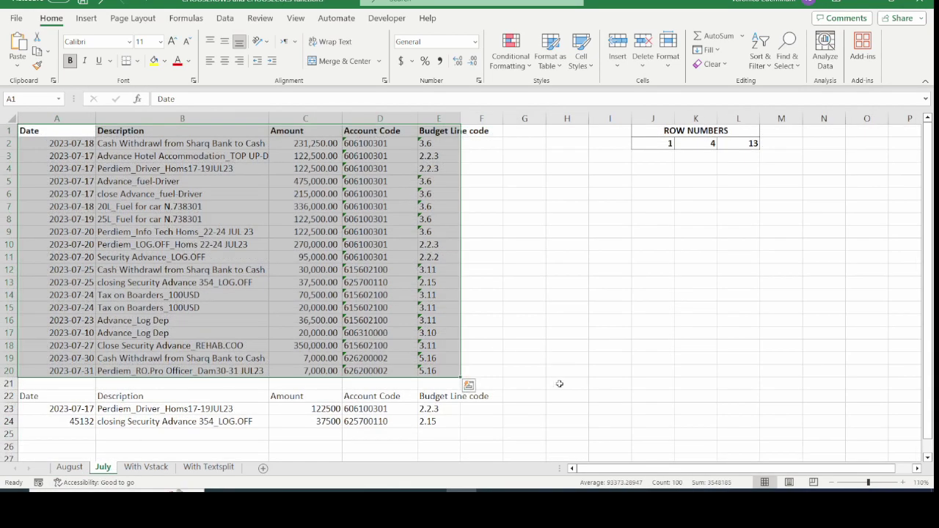
{"action": "left_click", "coordinate": [903, 482]}
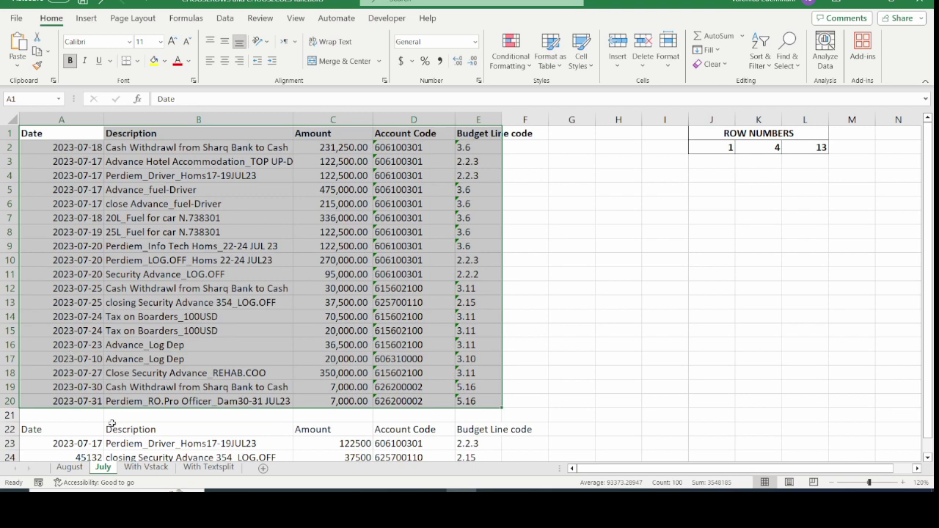
Step: Examine rows 1 to 3 of the August table and rows 19 and 20 of the July table
{"action": "left_click", "coordinate": [73, 469]}
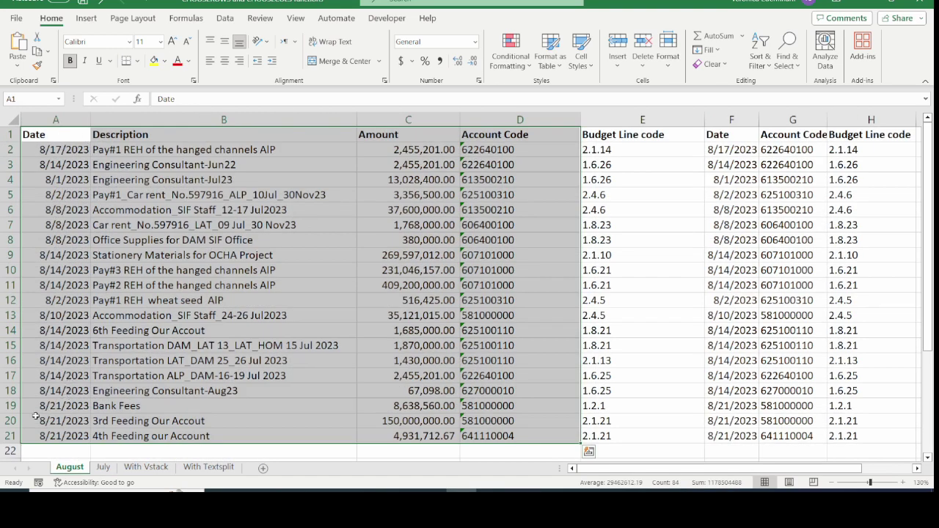
{"action": "mouse_move", "coordinate": [6, 149]}
{"action": "left_mouse_down"}
{"action": "mouse_move", "coordinate": [8, 180]}
{"action": "mouse_move", "coordinate": [8, 167]}
{"action": "left_mouse_up"}
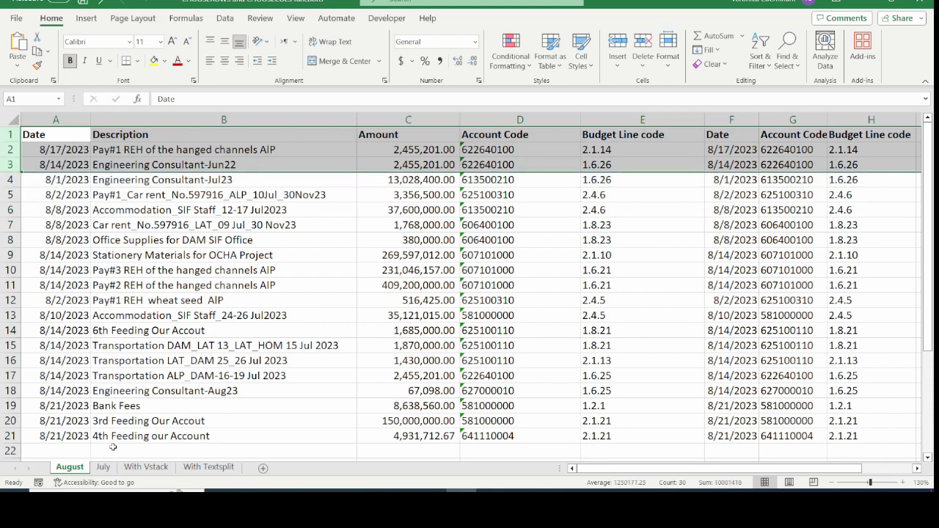
{"action": "left_click", "coordinate": [104, 468]}
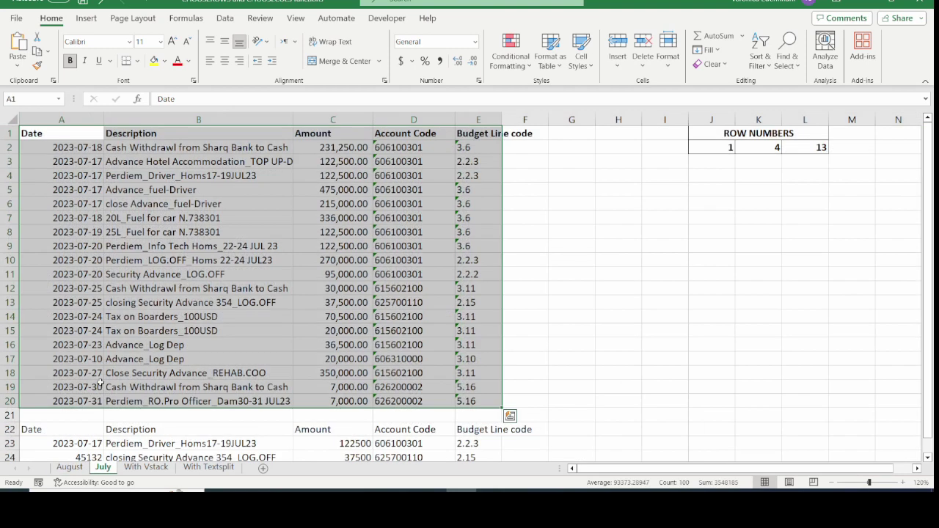
{"action": "left_click", "coordinate": [7, 389]}
{"action": "left_click_drag", "start_coordinate": [8, 388], "coordinate": [8, 402]}
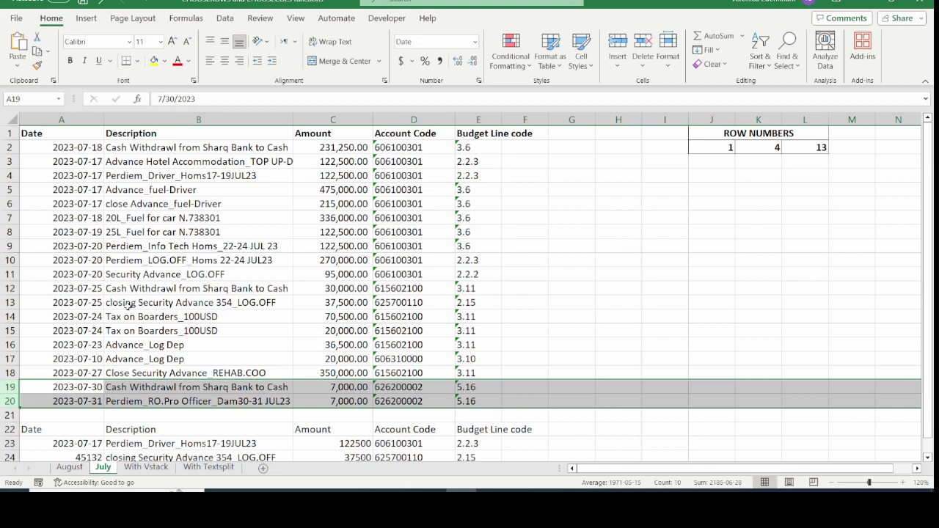
{"action": "left_click", "coordinate": [207, 300]}
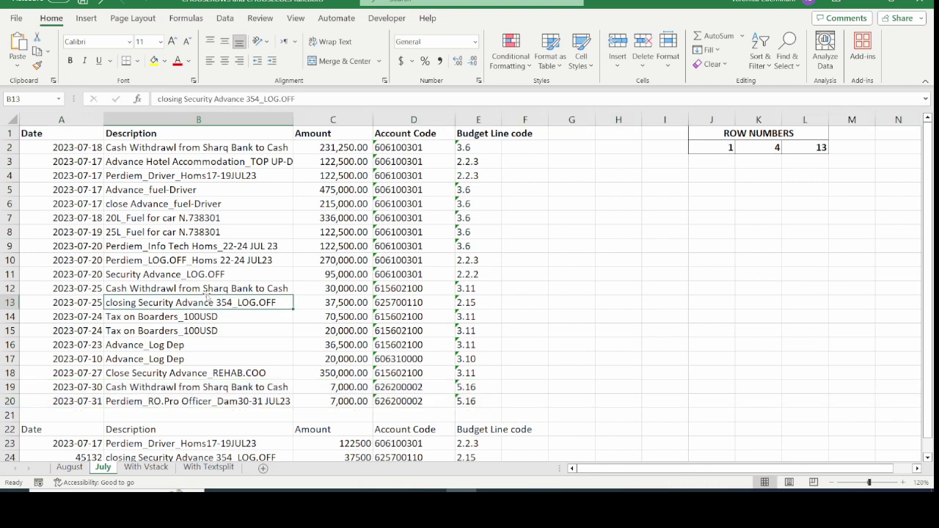
{"action": "left_click", "coordinate": [145, 468]}
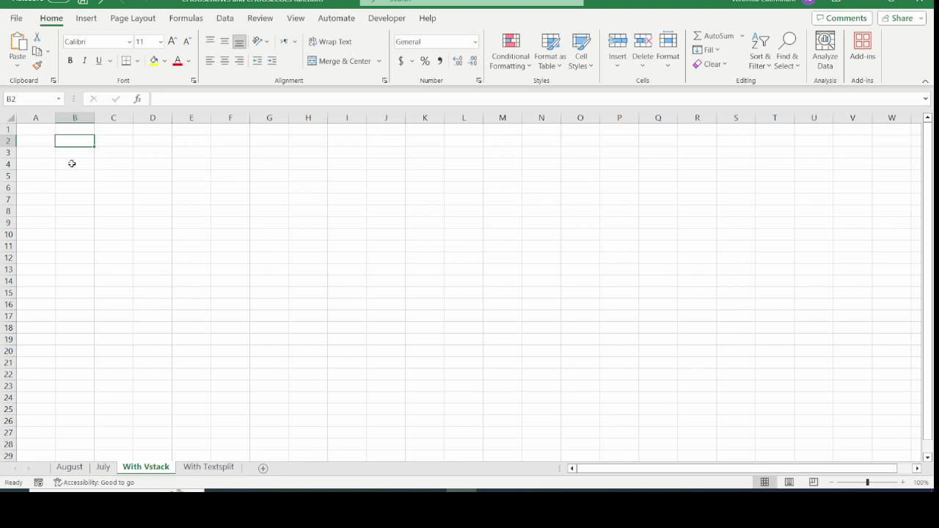
{"action": "left_click", "coordinate": [70, 467]}
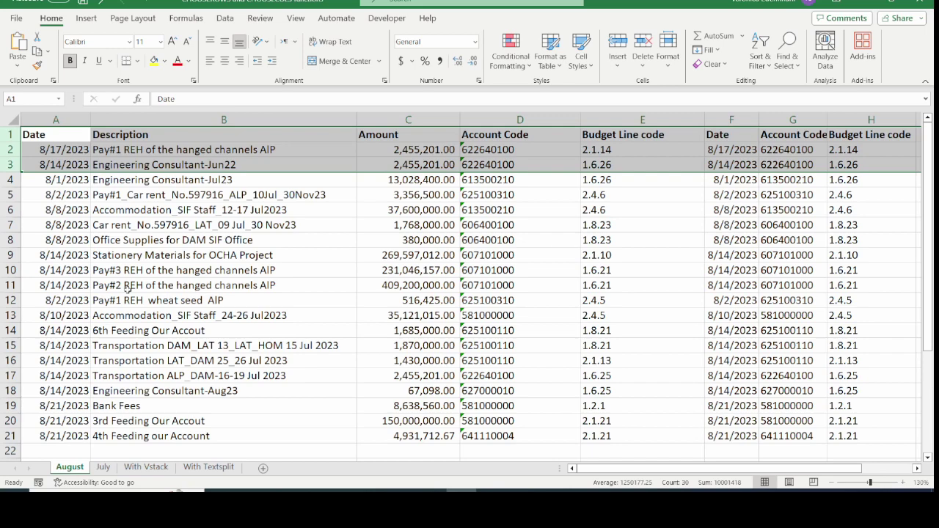
{"action": "left_click", "coordinate": [102, 467]}
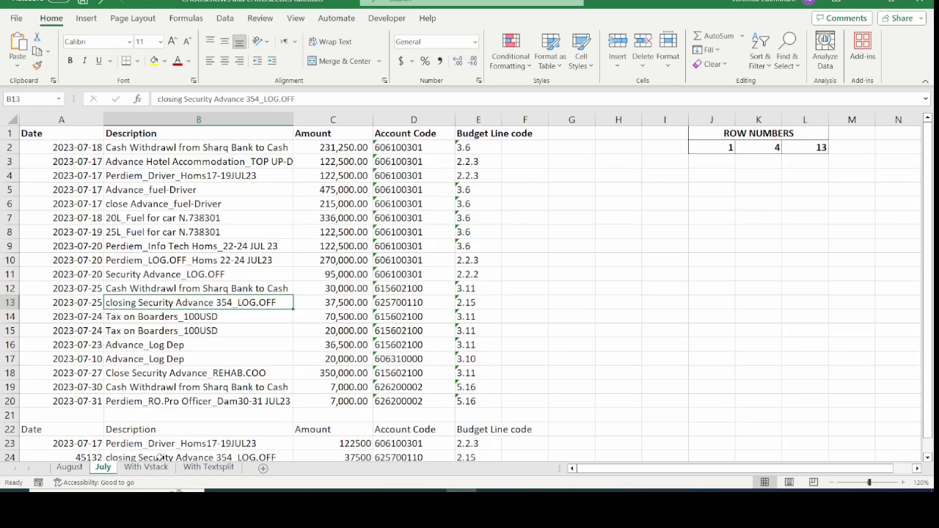
Step: Enter =VSTACK(August!A1:E21,July!A1:E20) in cell B2 of the With Vstack sheet and review the stacked tables
{"action": "left_click", "coordinate": [145, 467]}
{"action": "left_click", "coordinate": [70, 140]}
{"action": "type", "text": "="}
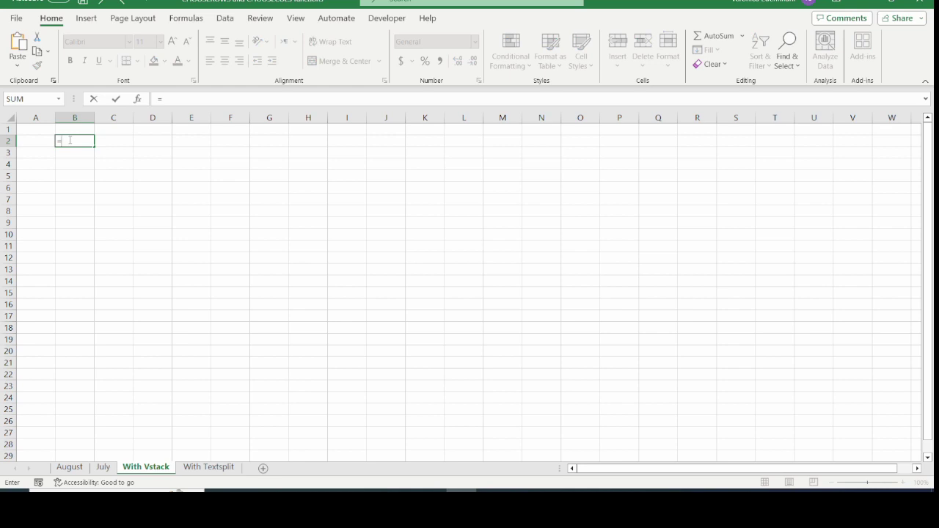
{"action": "type", "text": "vsta"}
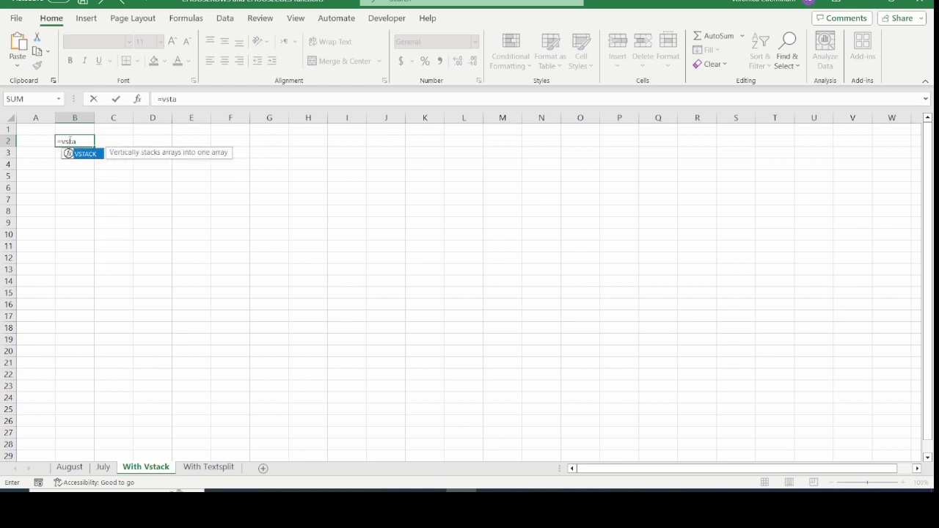
{"action": "type", "text": "ck("}
{"action": "left_click", "coordinate": [70, 468]}
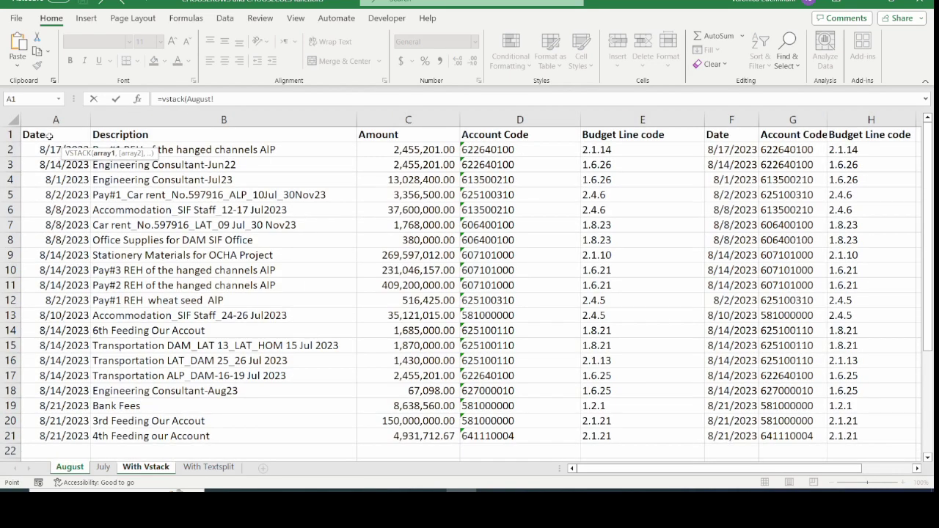
{"action": "left_click_drag", "start_coordinate": [44, 134], "coordinate": [612, 436]}
{"action": "type", "text": ","}
{"action": "left_click", "coordinate": [103, 467]}
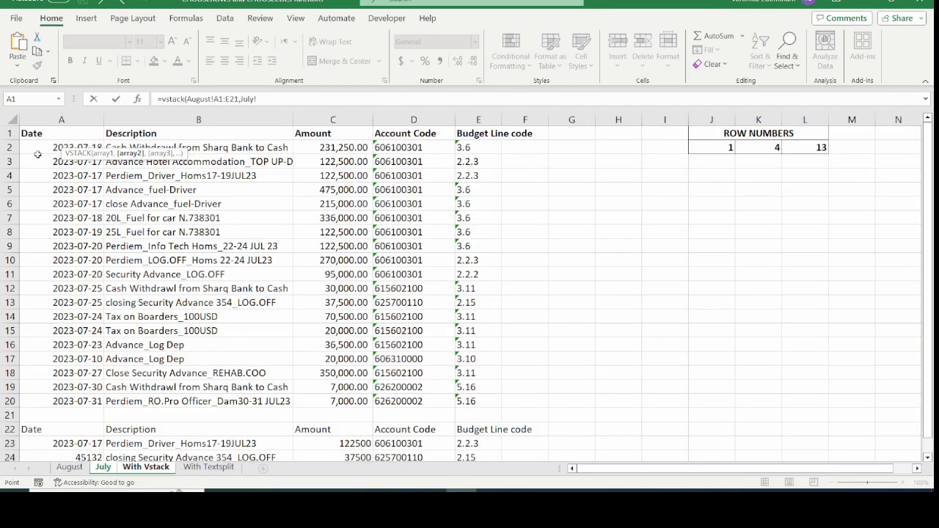
{"action": "left_click_drag", "start_coordinate": [37, 134], "coordinate": [478, 391]}
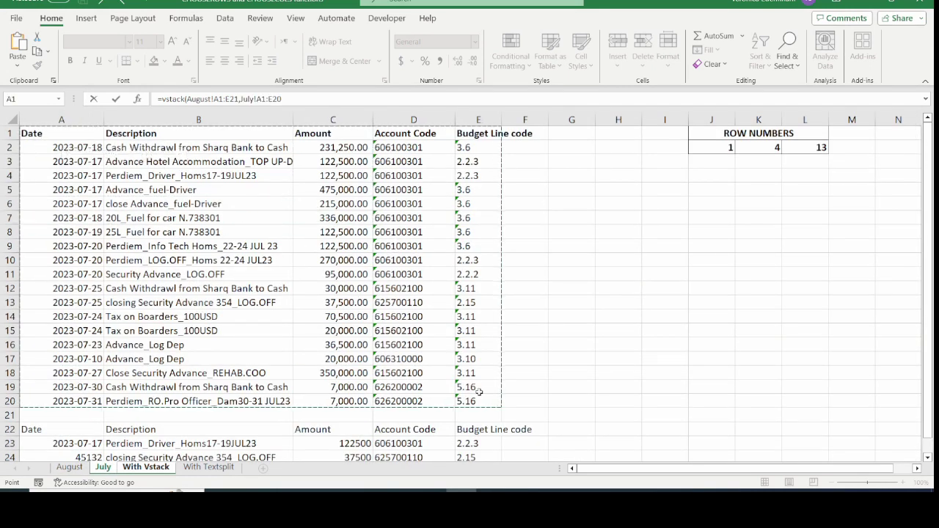
{"action": "type", "text": ")"}
{"action": "key", "text": "Return"}
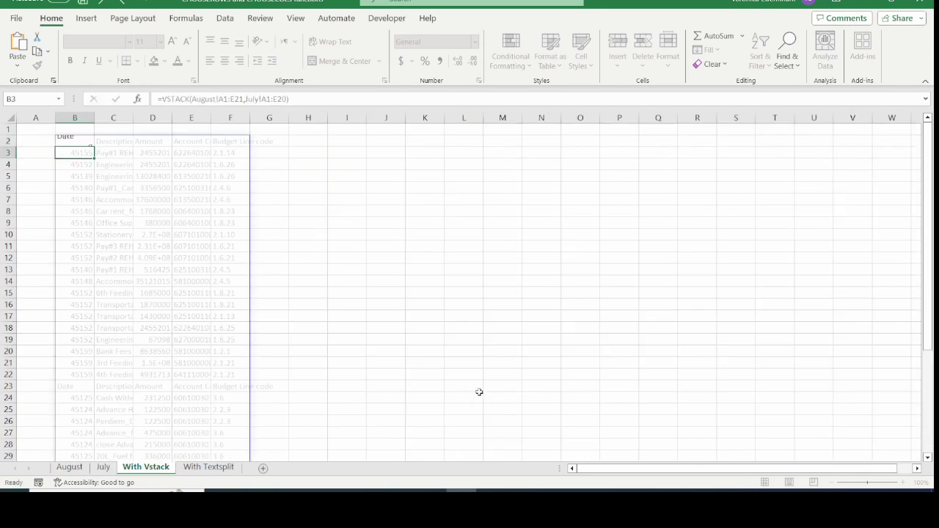
{"action": "scroll", "coordinate": [186, 312], "scroll_direction": "down", "scroll_amount": 3}
{"action": "scroll", "coordinate": [186, 312], "scroll_direction": "up", "scroll_amount": 1}
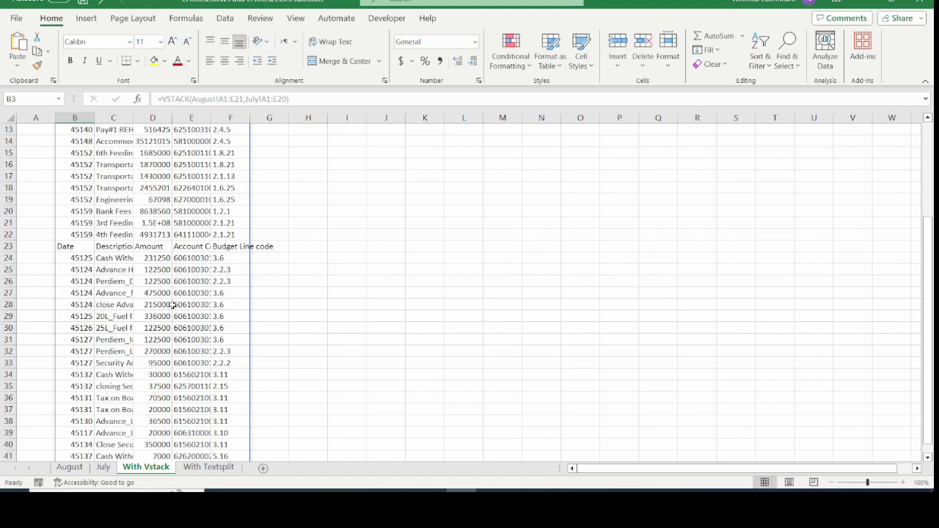
Step: Wrap the VSTACK formula in cell B2 in a CHOOSEROWS function, using the stacked tables as its array
{"action": "scroll", "coordinate": [176, 308], "scroll_direction": "down", "scroll_amount": 5}
{"action": "scroll", "coordinate": [171, 306], "scroll_direction": "up", "scroll_amount": 9}
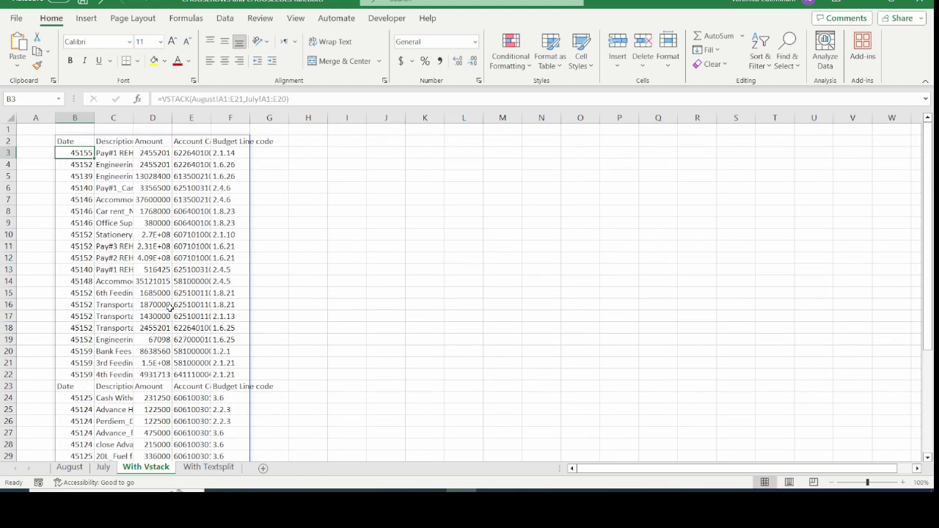
{"action": "left_click", "coordinate": [71, 142]}
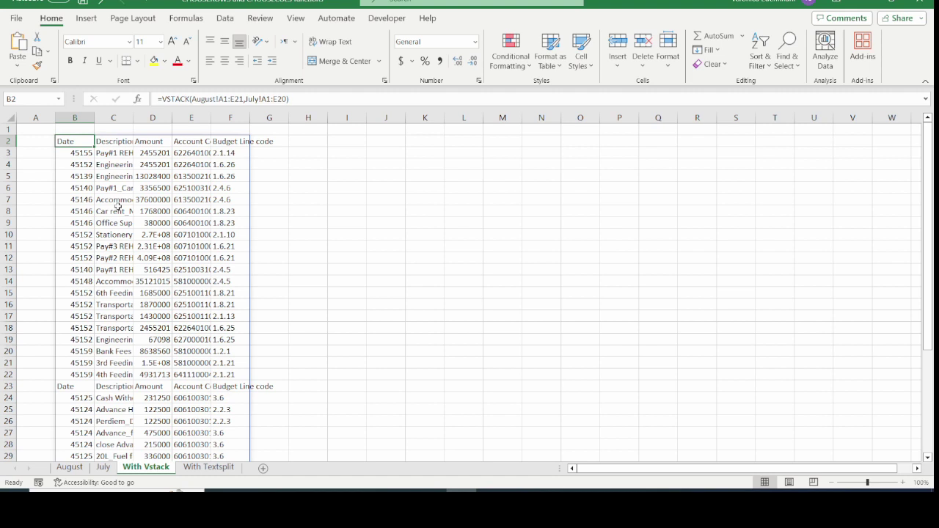
{"action": "left_click", "coordinate": [195, 99]}
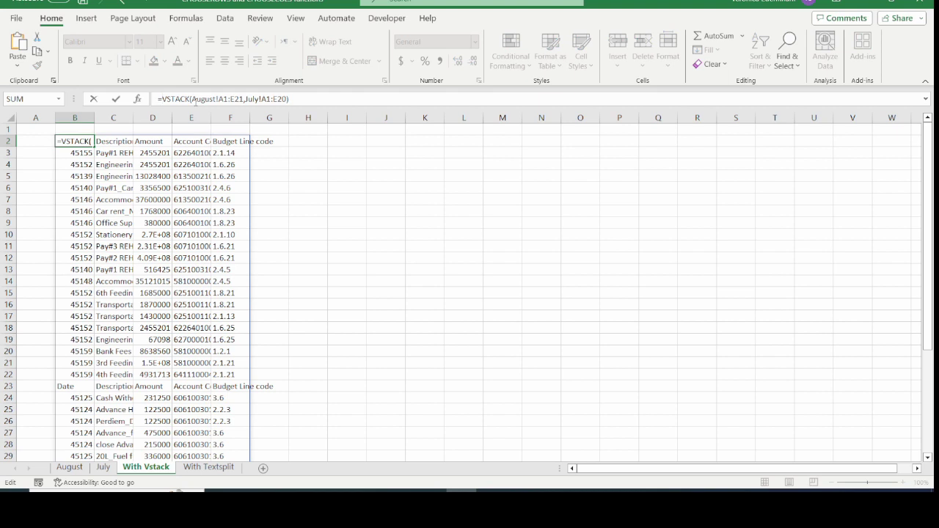
{"action": "type", "text": "CHOOSE"}
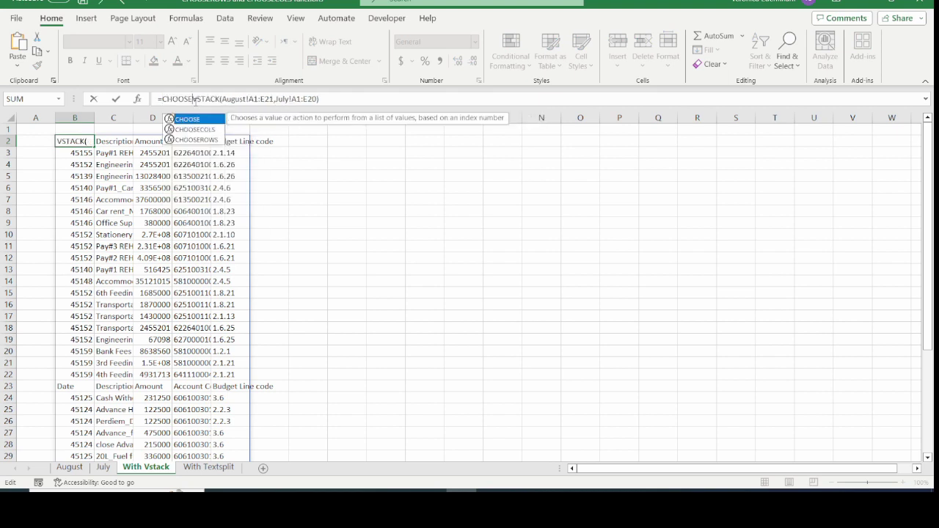
{"action": "type", "text": "R"}
{"action": "key", "text": "Tab"}
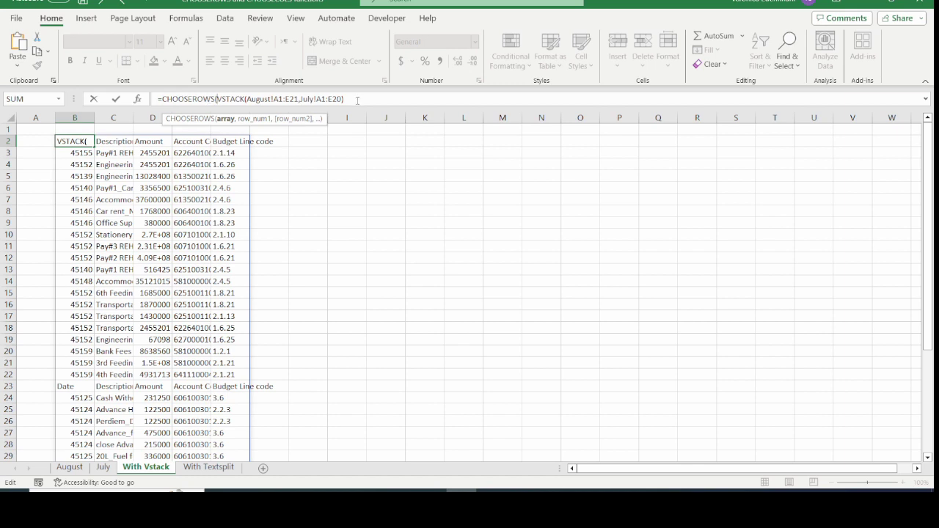
{"action": "left_click", "coordinate": [358, 99]}
Step: Complete the CHOOSEROWS formula in B2 with row numbers 1,2,3,-1,-2 and widen the Description and Amount columns
{"action": "type", "text": ","}
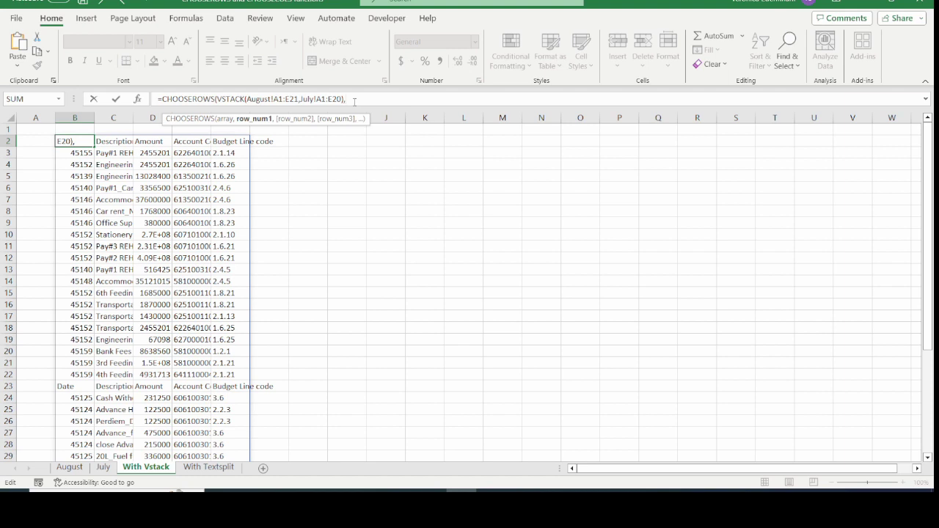
{"action": "type", "text": "1,2,3"}
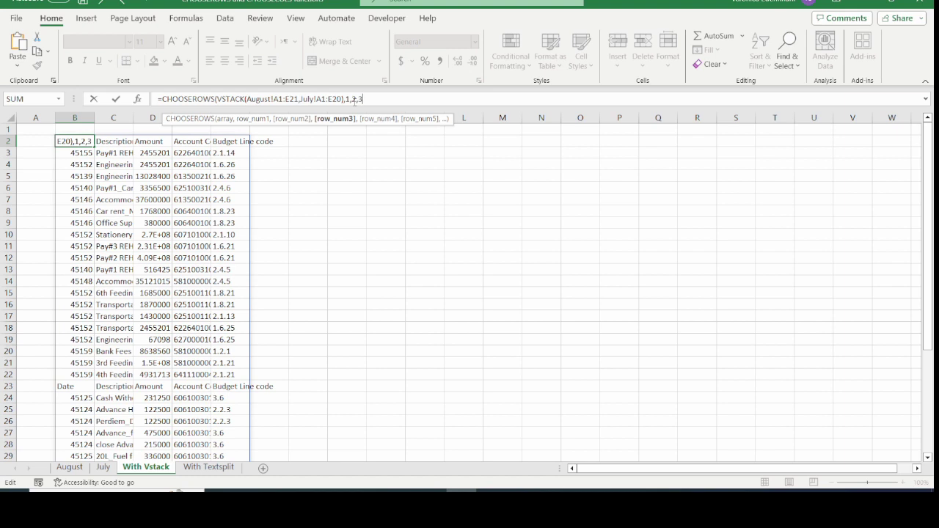
{"action": "type", "text": ","}
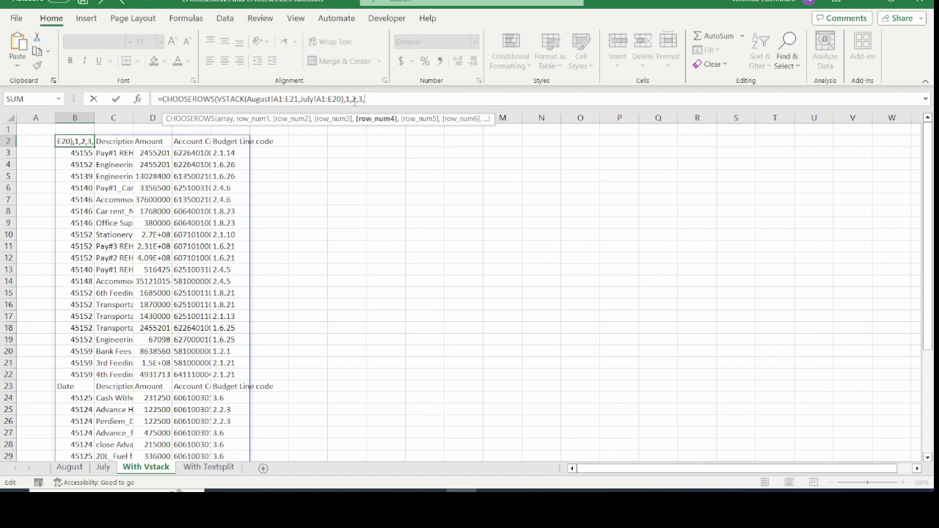
{"action": "type", "text": "-1,-"}
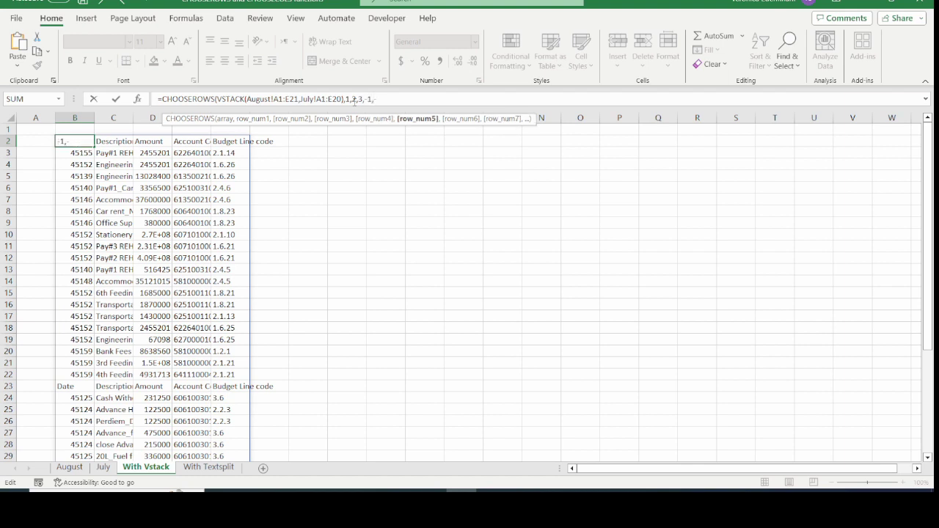
{"action": "type", "text": "2)"}
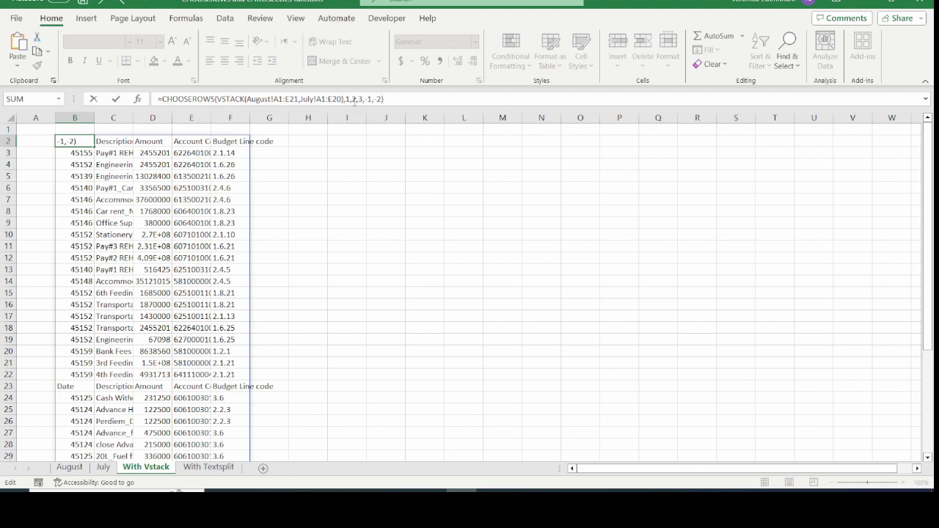
{"action": "key", "text": "Return"}
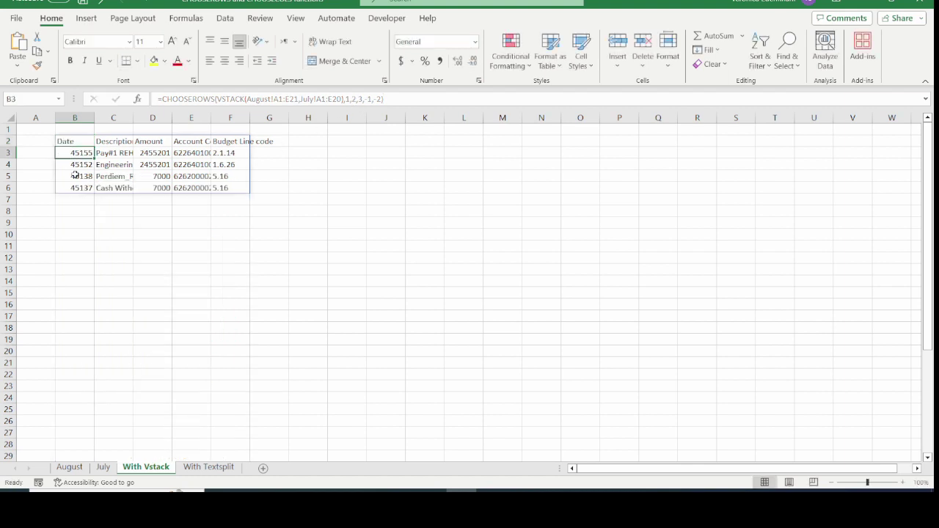
{"action": "left_click_drag", "start_coordinate": [133, 118], "coordinate": [385, 117]}
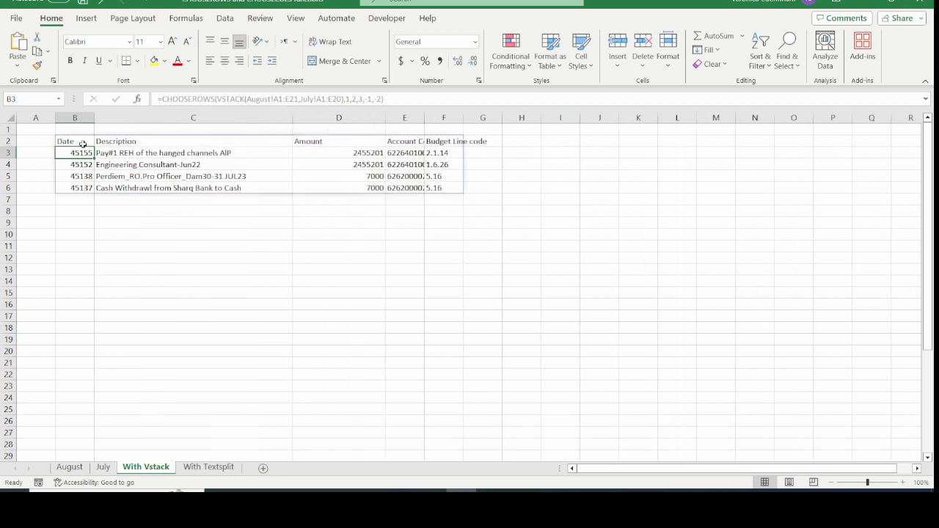
Step: Compare result rows 2 to 4 with the August table and rows 5 and 6 with July rows 19 and 20
{"action": "left_click_drag", "start_coordinate": [9, 141], "coordinate": [15, 164]}
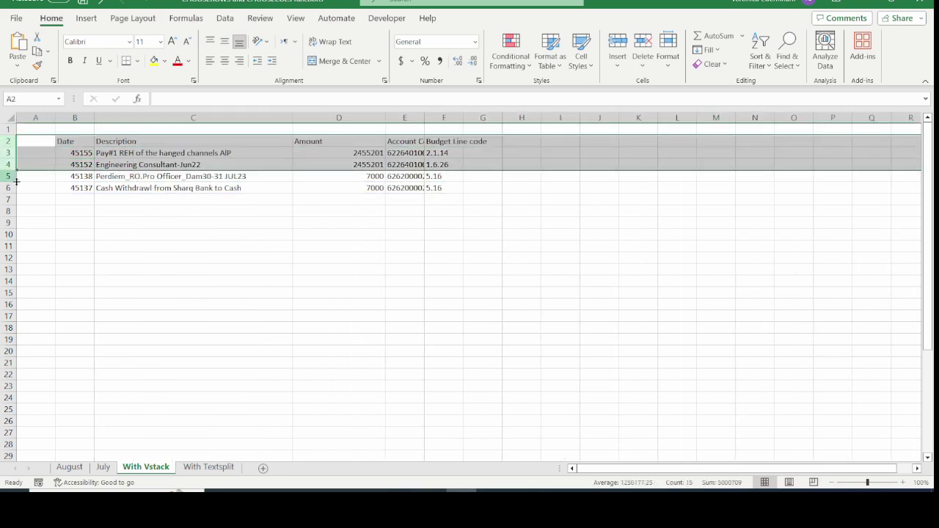
{"action": "key", "text": "ctrl+Page_Up"}
{"action": "key", "text": "ctrl+Page_Up"}
{"action": "key", "text": "ctrl+Page_Down"}
{"action": "key", "text": "ctrl+Page_Down"}
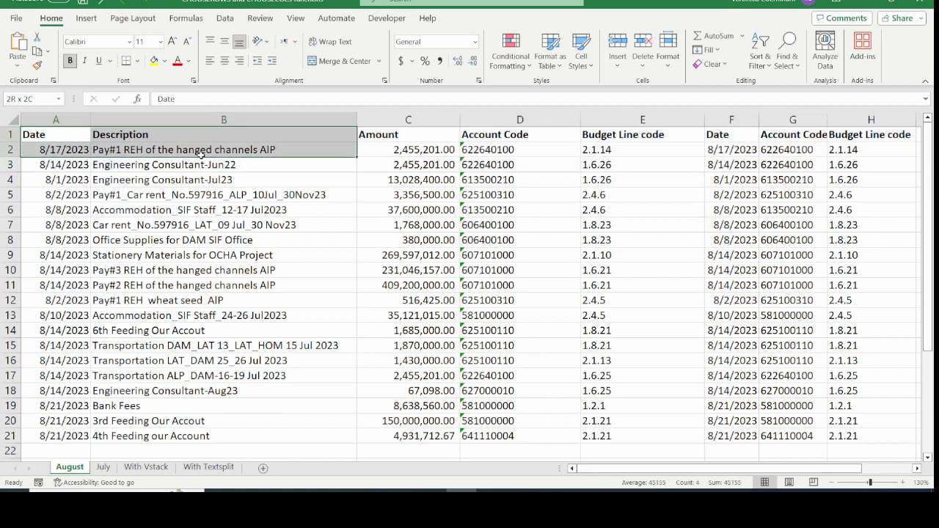
{"action": "left_click_drag", "start_coordinate": [7, 176], "coordinate": [9, 191]}
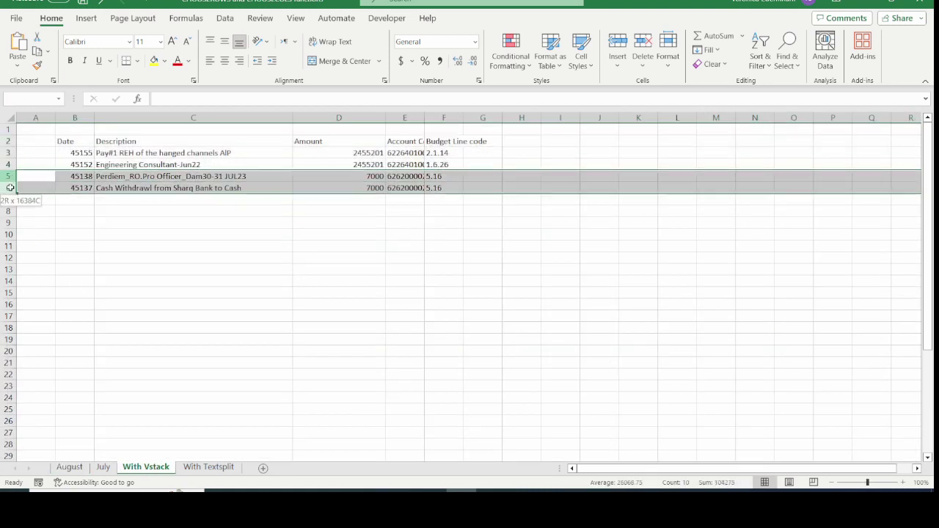
{"action": "key", "text": "ctrl+Page_Up"}
{"action": "left_click_drag", "start_coordinate": [9, 386], "coordinate": [9, 401]}
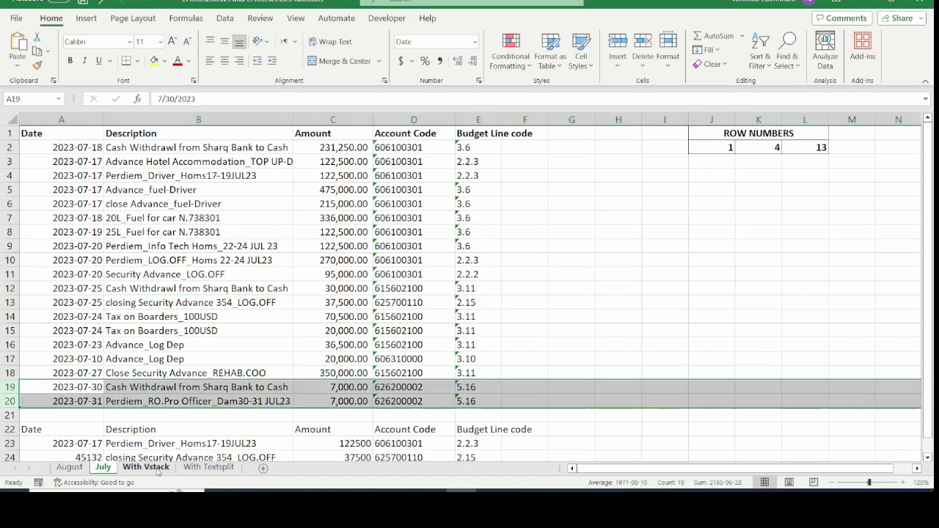
Step: Format B3:B6 on the With Vstack sheet as dates and adjust the widths of the Amount and Account Code columns
{"action": "key", "text": "ctrl+Page_Down"}
{"action": "left_click_drag", "start_coordinate": [77, 153], "coordinate": [81, 188]}
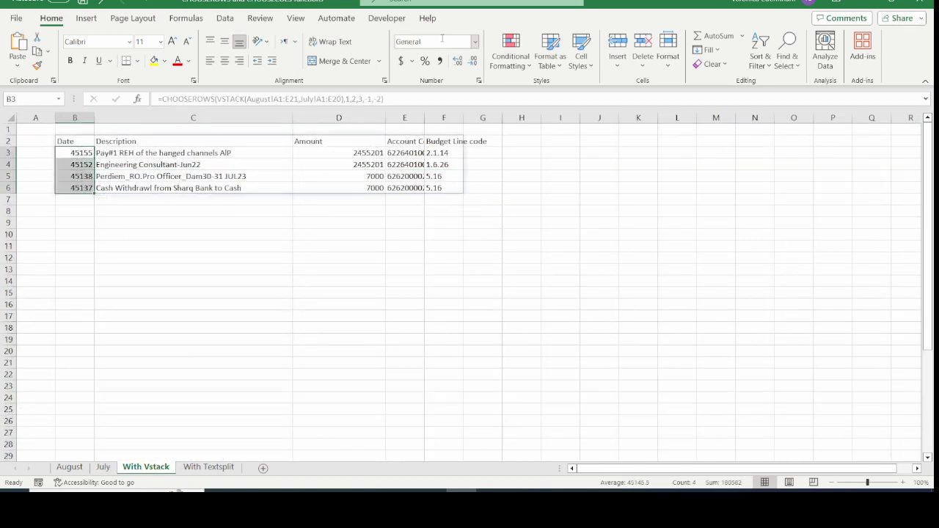
{"action": "left_click", "coordinate": [475, 42]}
{"action": "left_click", "coordinate": [468, 183]}
{"action": "left_click_drag", "start_coordinate": [72, 154], "coordinate": [74, 188]}
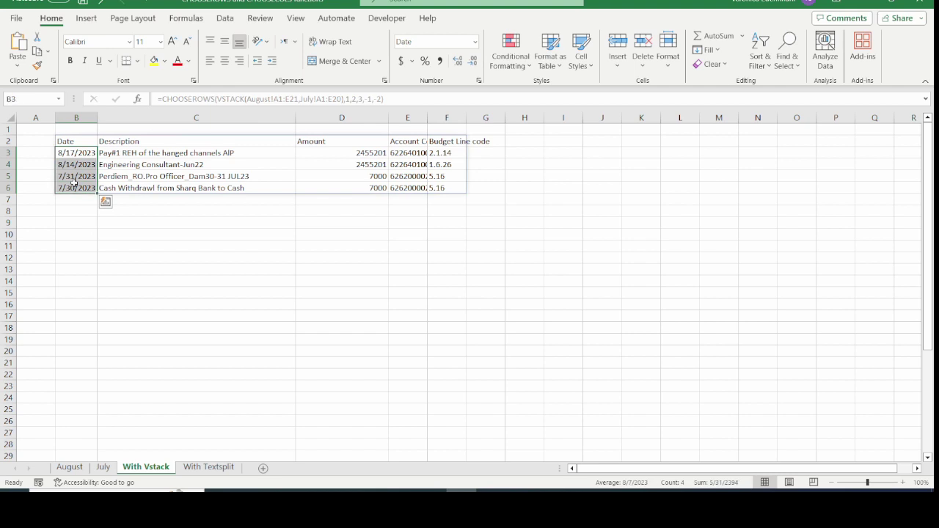
{"action": "left_click_drag", "start_coordinate": [387, 117], "coordinate": [371, 118]}
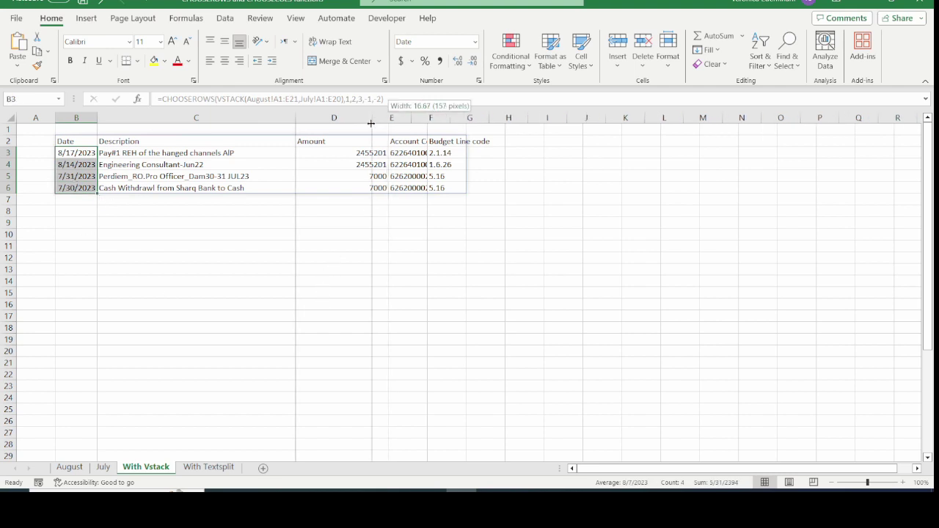
{"action": "left_click", "coordinate": [409, 303]}
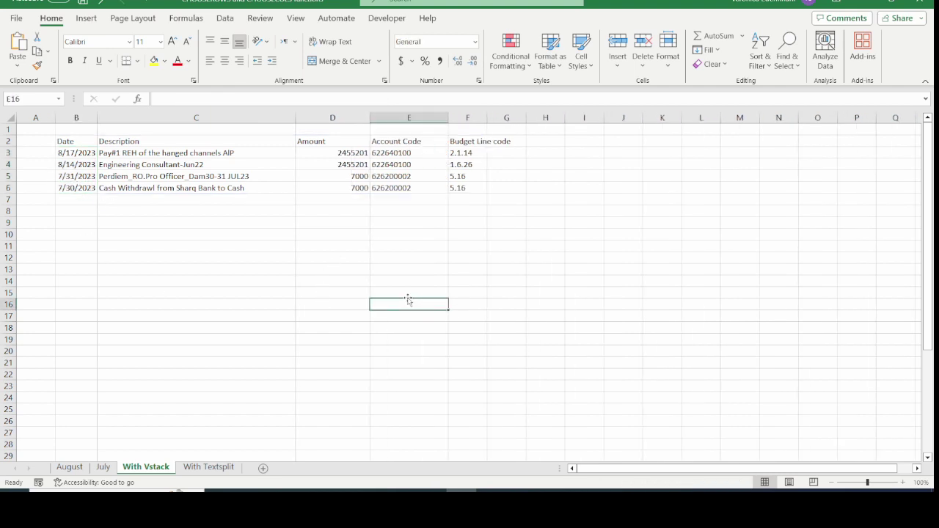
Step: Open the With Textsplit sheet and check the comma-separated list of rows to return in K2
{"action": "key", "text": "ctrl+Page_Down"}
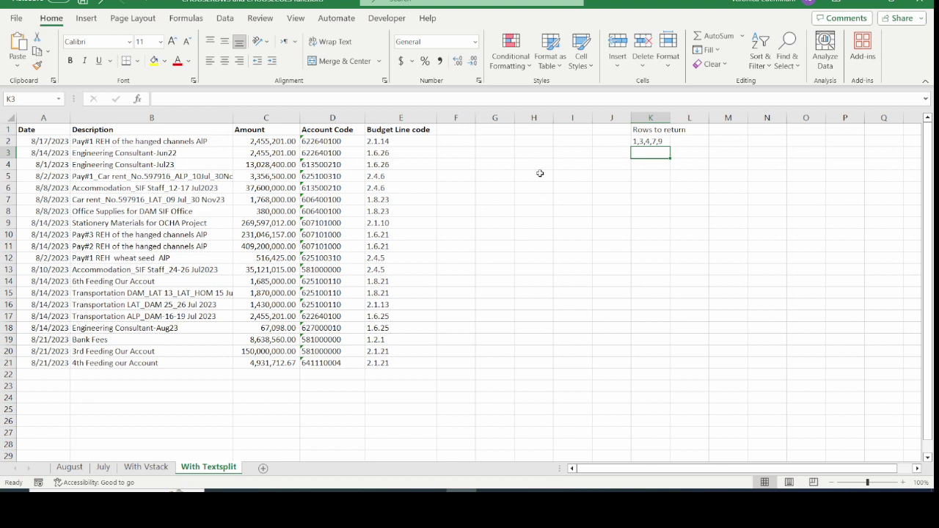
{"action": "left_click", "coordinate": [657, 140]}
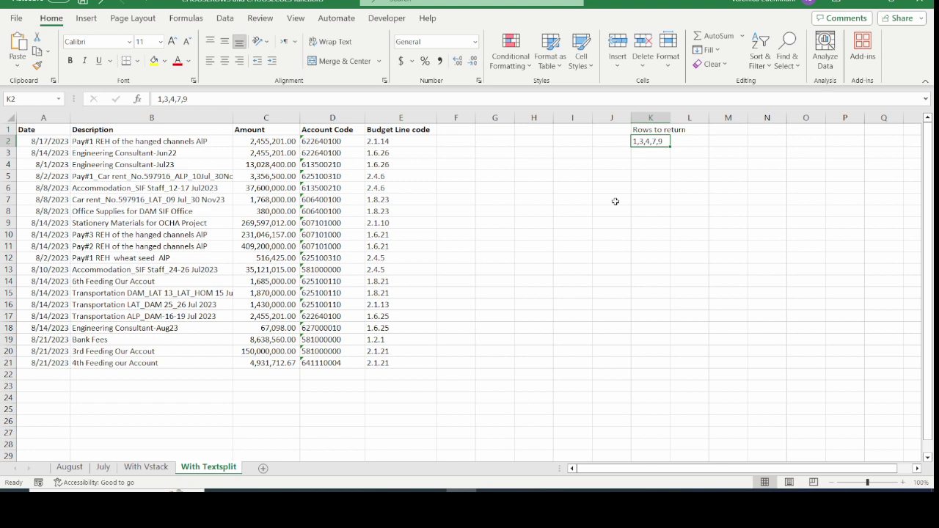
Step: Try =CHOOSEROWS(A1:E21,K2) in cell J4, check it against the row list in K2, and clear the formula
{"action": "left_click", "coordinate": [605, 163]}
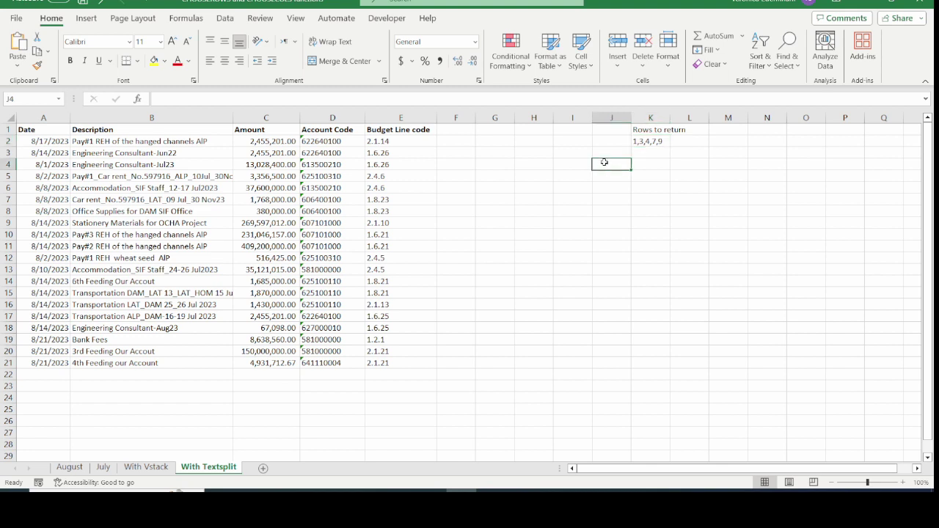
{"action": "type", "text": "=CHOOSEROWS("}
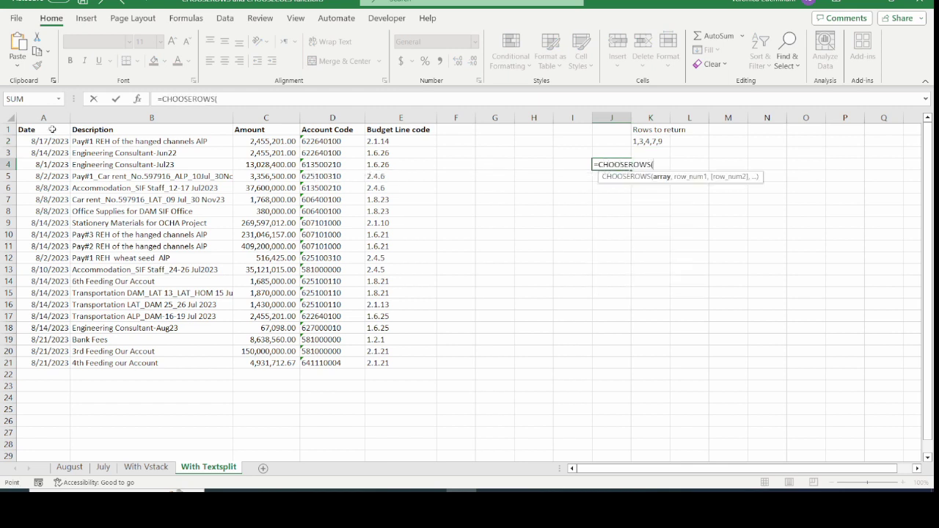
{"action": "left_click_drag", "start_coordinate": [52, 129], "coordinate": [414, 363]}
{"action": "type", "text": ","}
{"action": "left_click", "coordinate": [654, 142]}
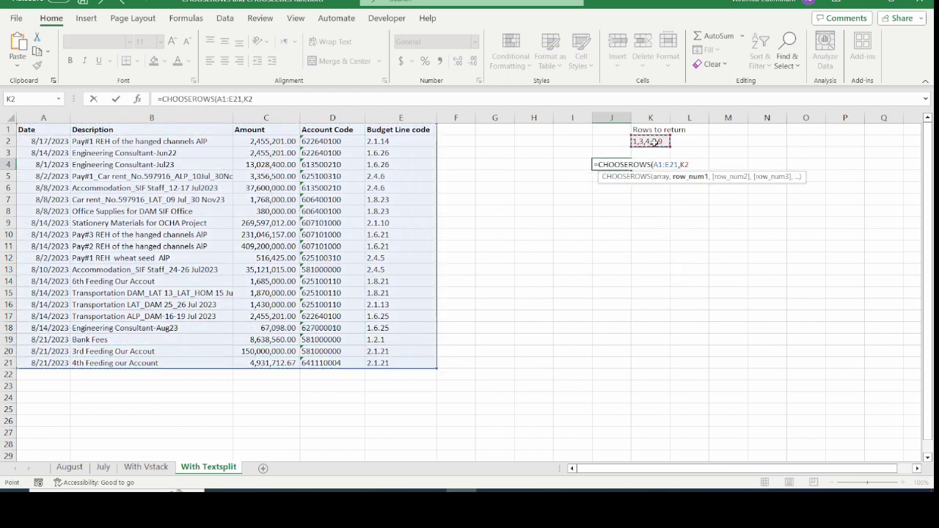
{"action": "type", "text": ")"}
{"action": "key", "text": "Return"}
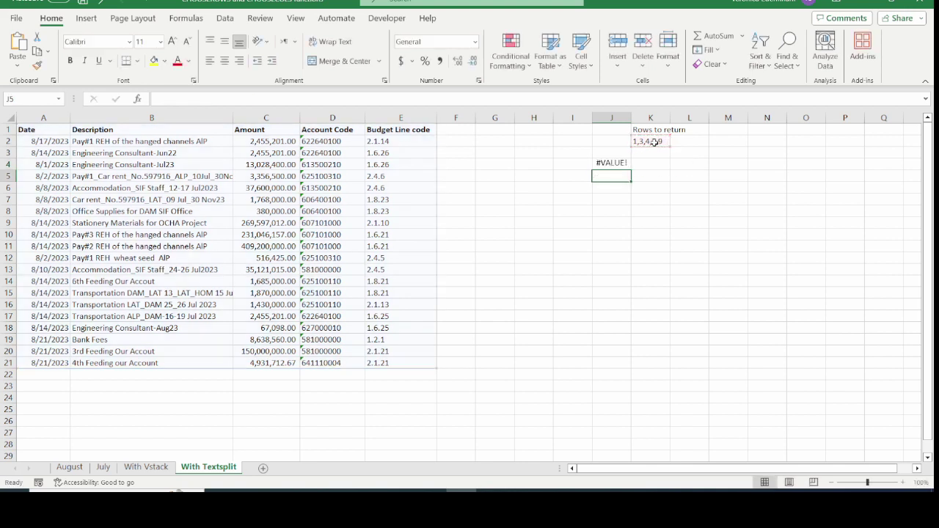
{"action": "left_click", "coordinate": [601, 164]}
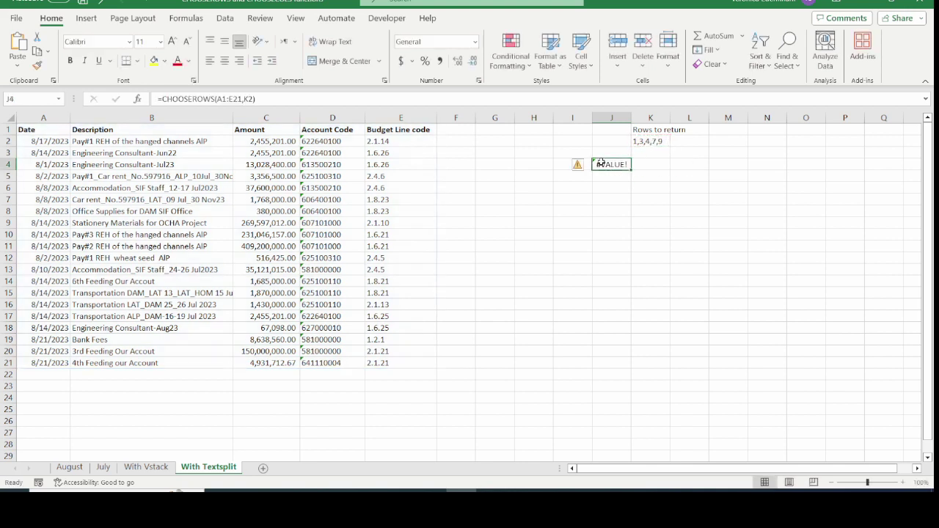
{"action": "left_click", "coordinate": [648, 143]}
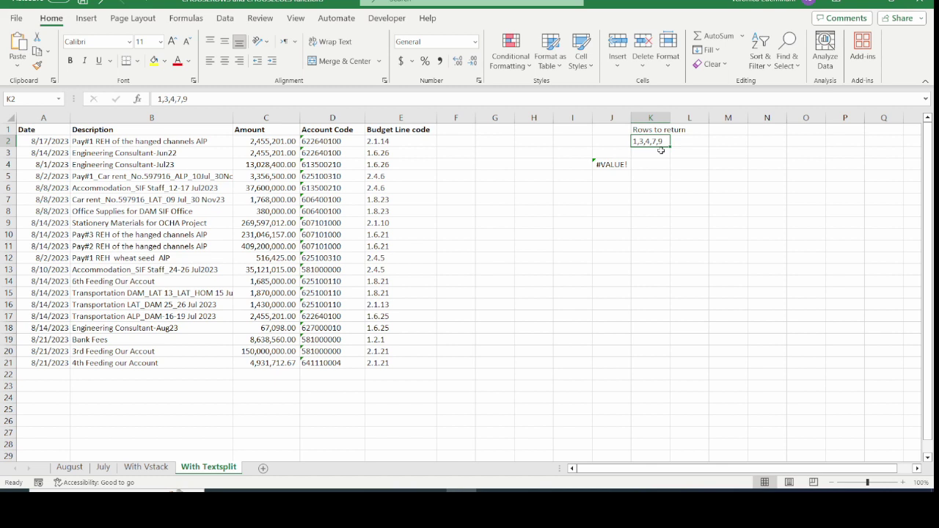
{"action": "left_click", "coordinate": [617, 167]}
{"action": "key", "text": "Delete"}
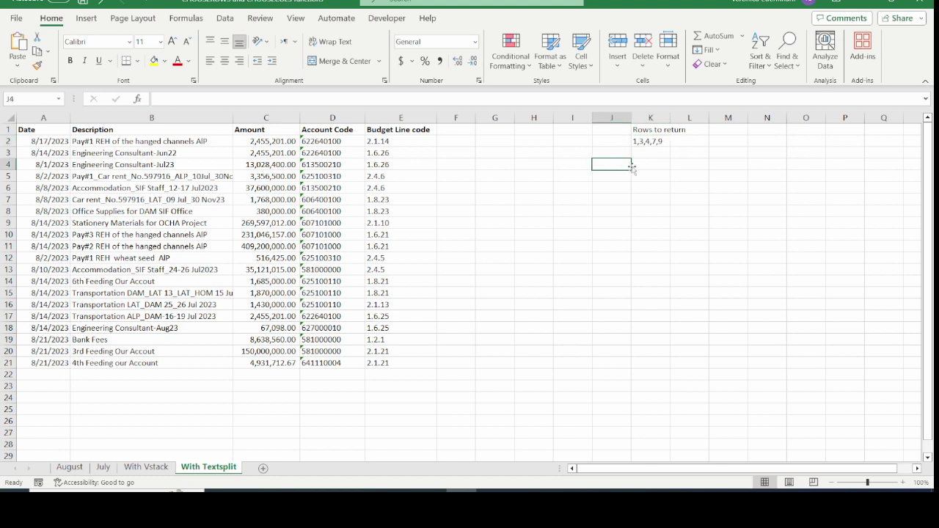
Step: Split the row list in K2 across columns by entering =TEXTSPLIT(K2,",") in cell K3
{"action": "left_click", "coordinate": [651, 166]}
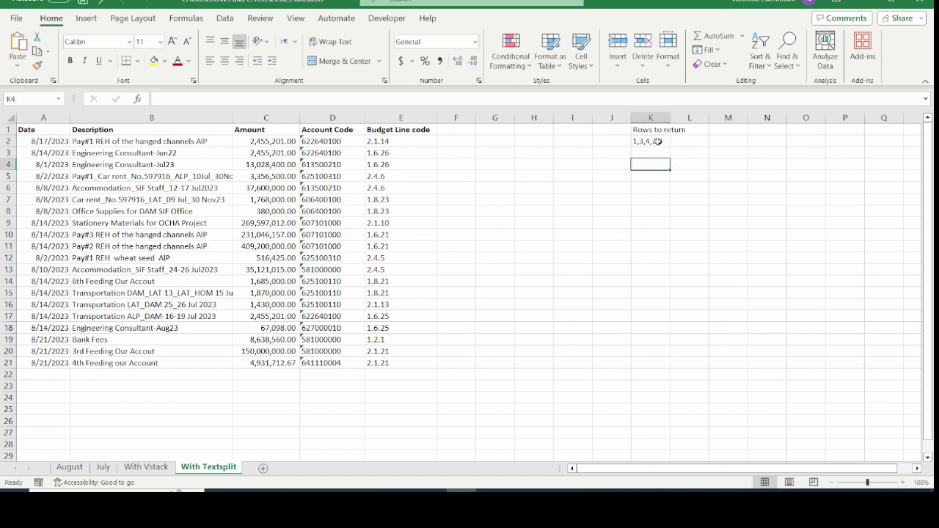
{"action": "key", "text": "Up"}
{"action": "key", "text": "Up"}
{"action": "left_click", "coordinate": [653, 154]}
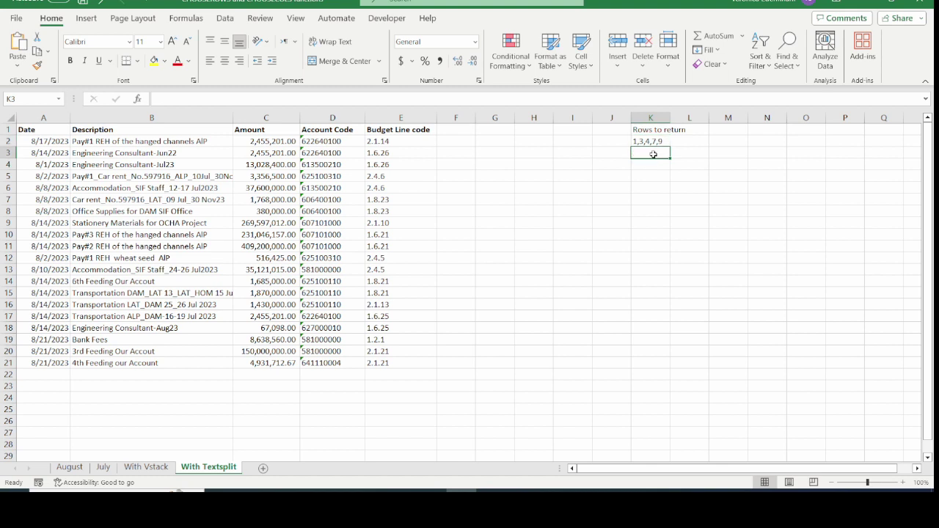
{"action": "type", "text": "=TEXTS"}
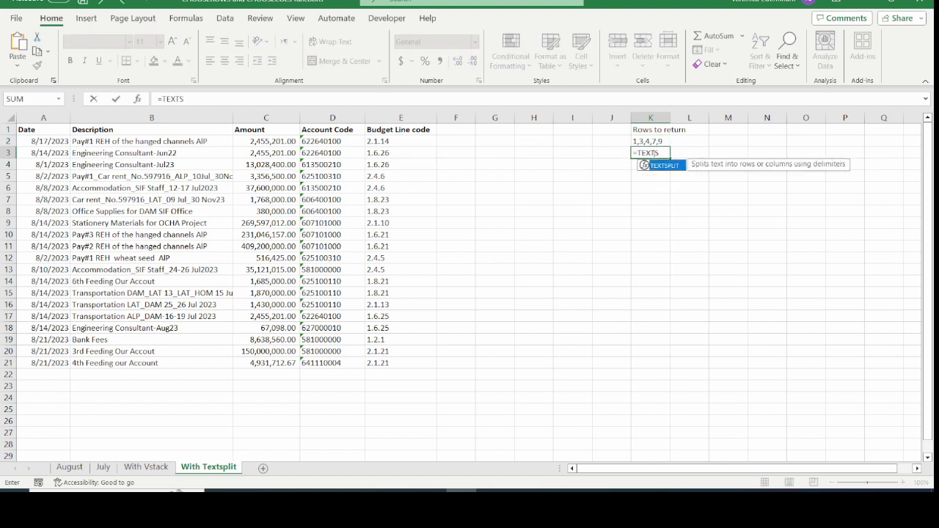
{"action": "type", "text": "PLIT("}
{"action": "key", "text": "Up"}
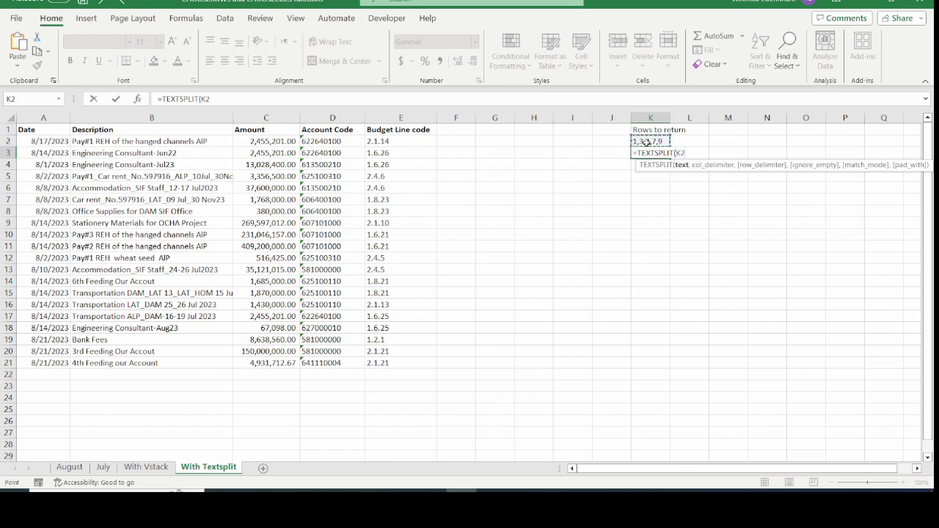
{"action": "type", "text": ",\",\")"}
{"action": "key", "text": "Return"}
{"action": "left_click", "coordinate": [654, 151]}
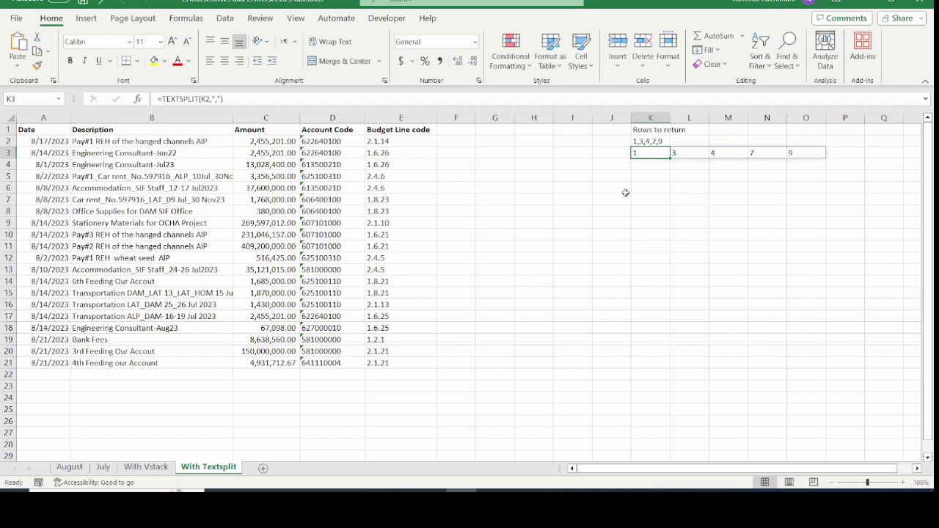
{"action": "left_click", "coordinate": [649, 177]}
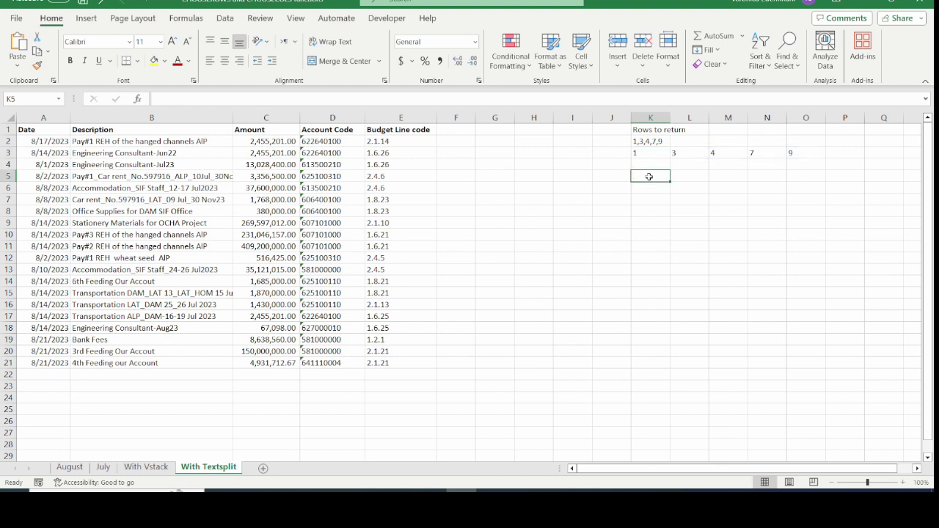
Step: Multiply the TEXTSPLIT formula in K3 by 1 to turn the split row list into numbers, and check the cells across row 3
{"action": "left_click", "coordinate": [645, 165]}
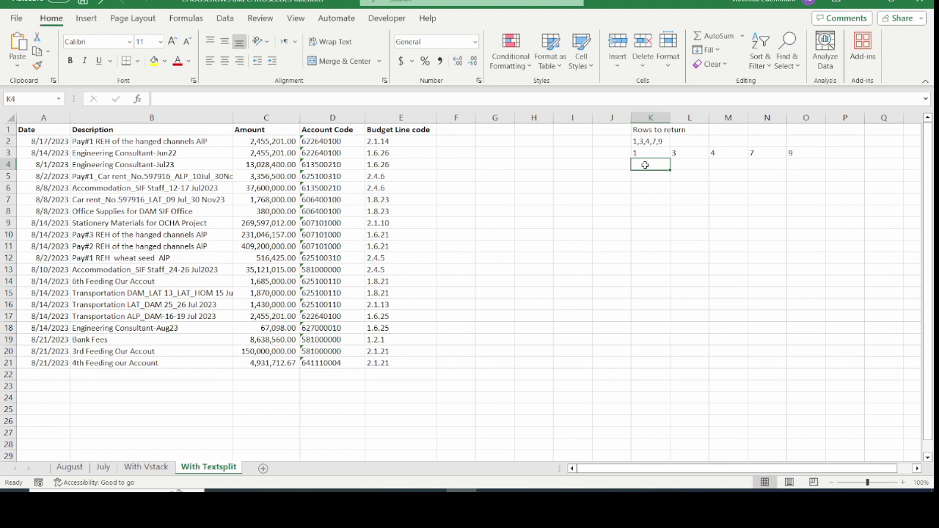
{"action": "left_click", "coordinate": [645, 153]}
{"action": "left_click", "coordinate": [236, 101]}
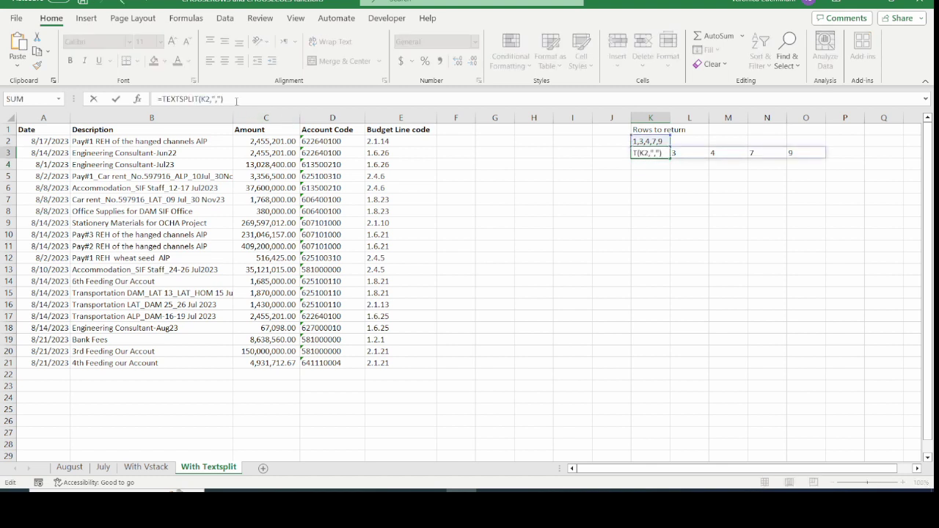
{"action": "type", "text": "*1"}
{"action": "key", "text": "Return"}
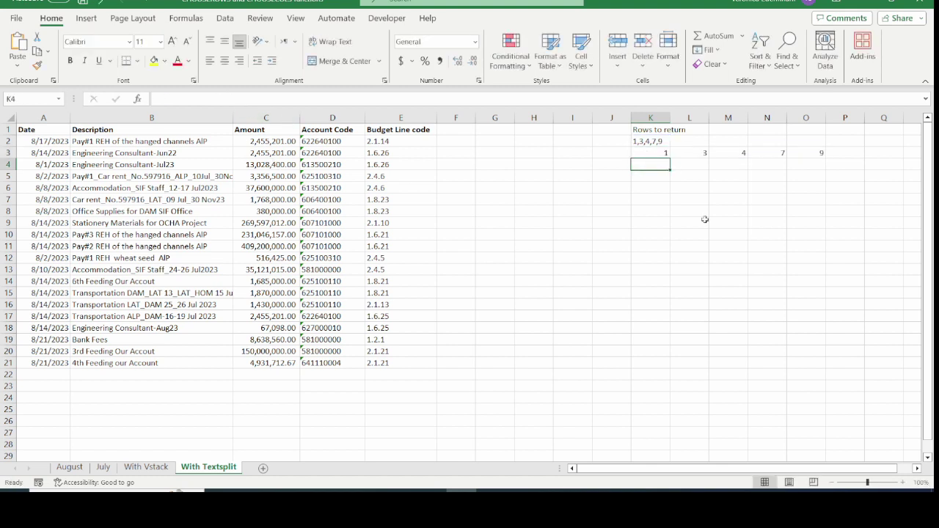
{"action": "left_click", "coordinate": [691, 153]}
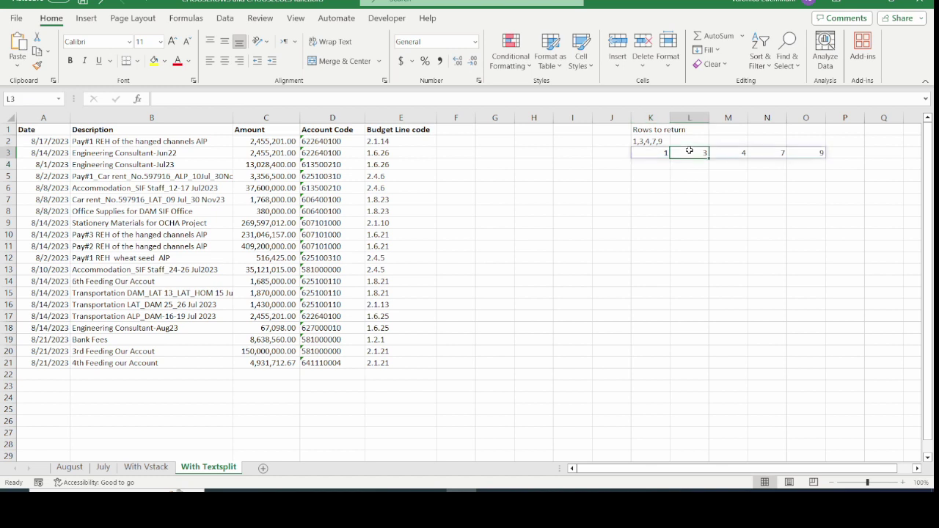
{"action": "left_click", "coordinate": [652, 154]}
{"action": "left_click", "coordinate": [697, 153]}
{"action": "left_click", "coordinate": [734, 152]}
{"action": "left_click", "coordinate": [763, 151]}
{"action": "left_click", "coordinate": [649, 154]}
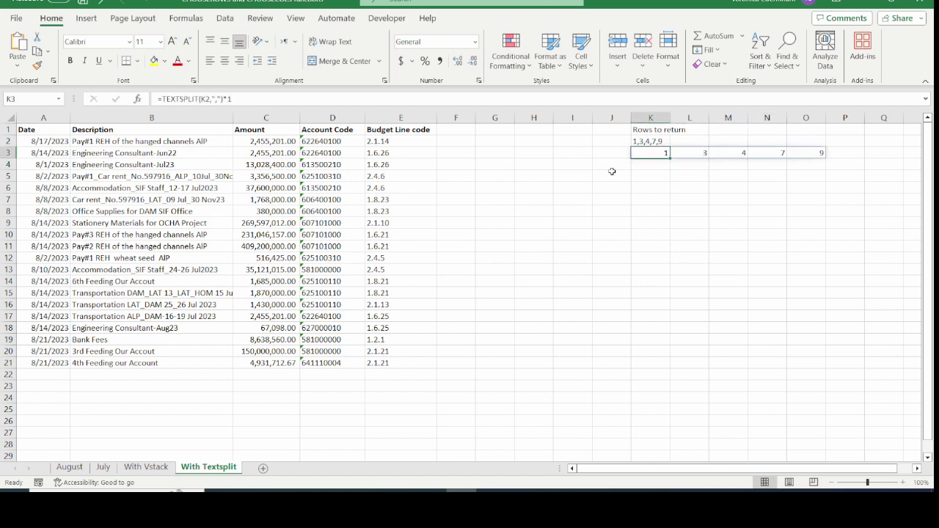
Step: Enter =CHOOSEROWS(A1:E21,TEXTSPLIT(K2,",")*1) in cell F7 to return the rows listed in K2
{"action": "left_click", "coordinate": [469, 200]}
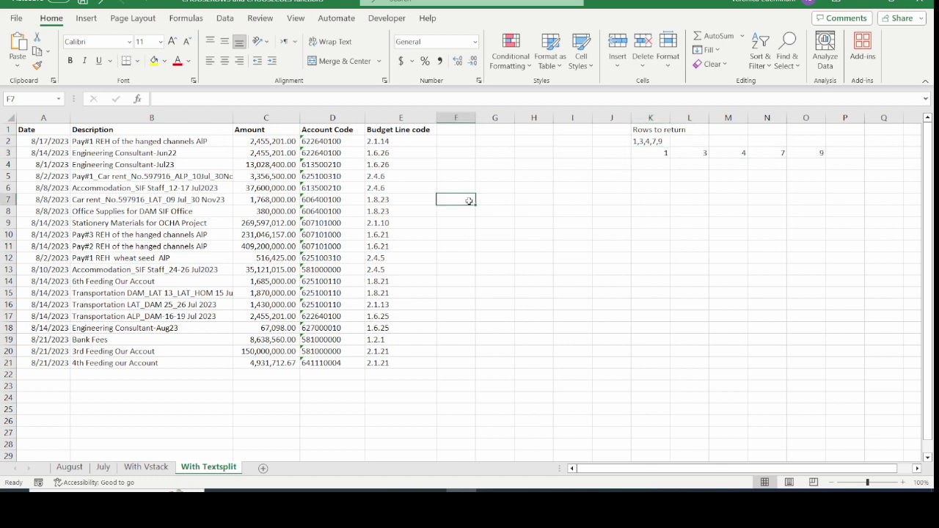
{"action": "type", "text": "=CHOOSEROW"}
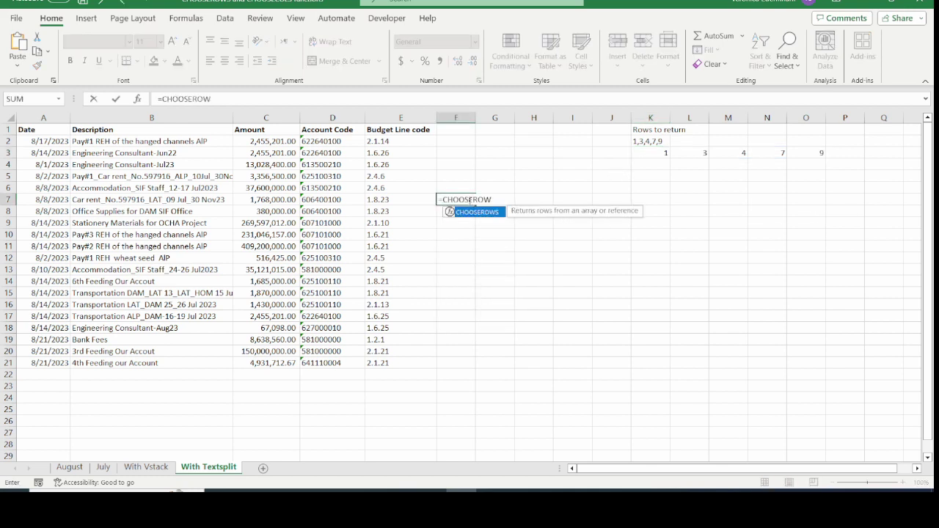
{"action": "key", "text": "Tab"}
{"action": "left_click_drag", "start_coordinate": [44, 130], "coordinate": [407, 359]}
{"action": "type", "text": ","}
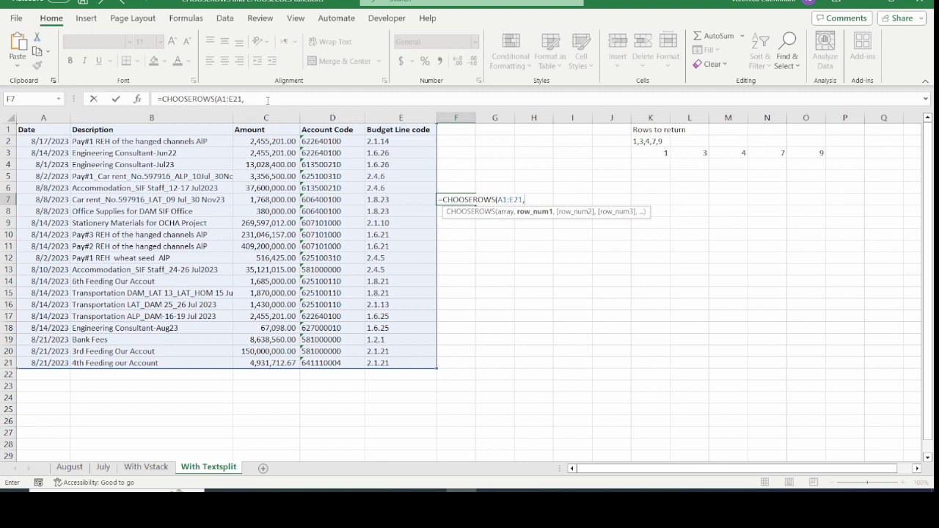
{"action": "type", "text": "TEXTSPLIT("}
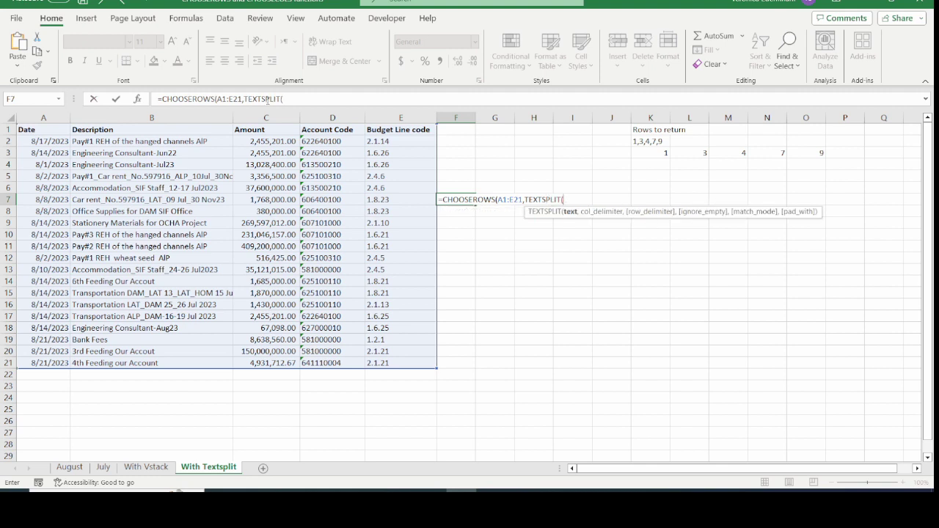
{"action": "left_click", "coordinate": [642, 140]}
{"action": "type", "text": ",\",\""}
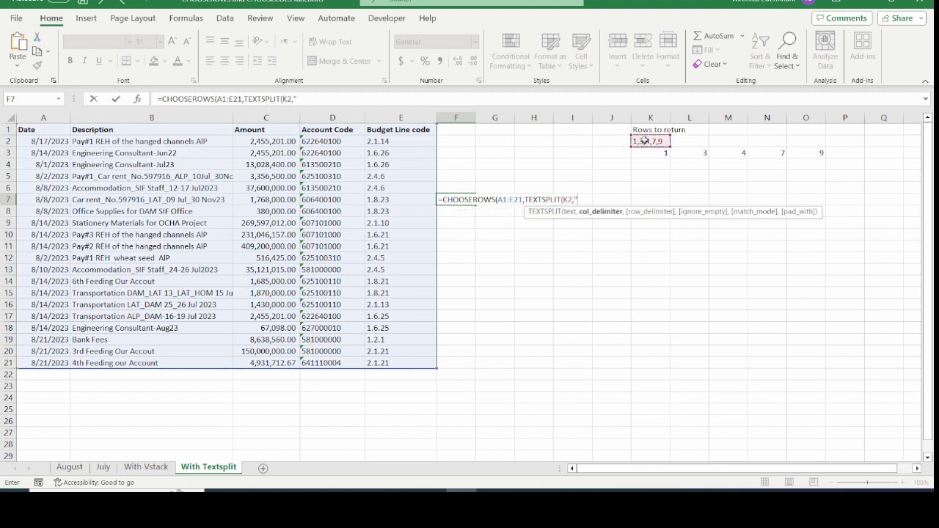
{"action": "type", "text": "\")*"}
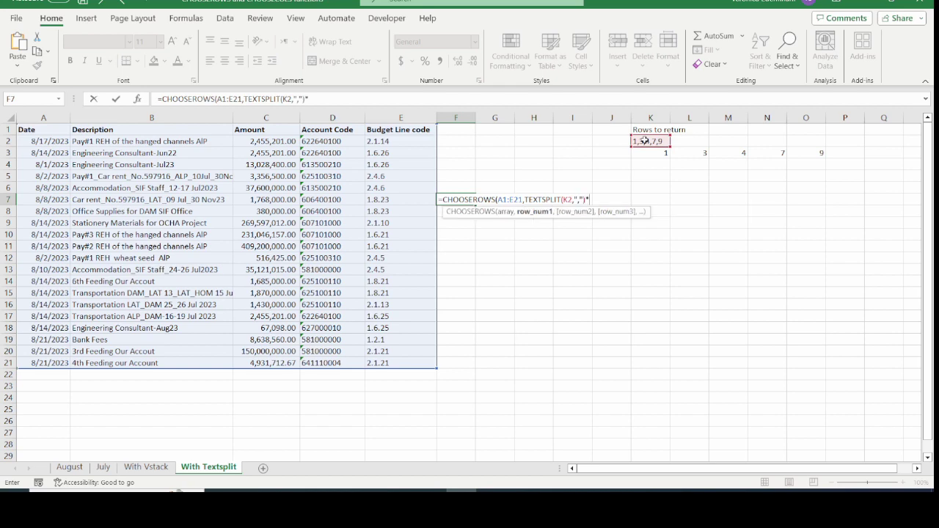
{"action": "type", "text": "1)"}
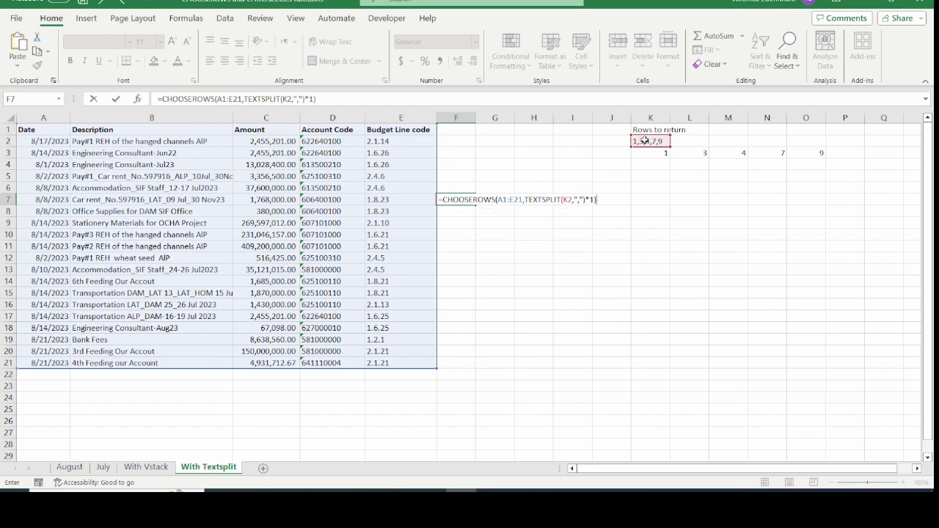
{"action": "key", "text": "Return"}
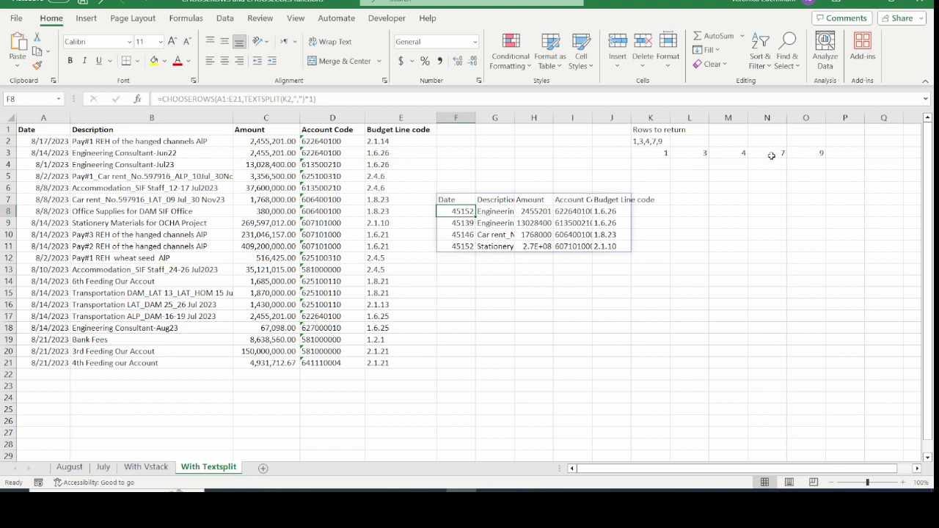
Step: Select source rows 1, 3, 4, 7 and 9 together to compare them with the rows returned by the formula
{"action": "left_click", "coordinate": [4, 129]}
{"action": "left_click", "coordinate": [5, 153]}
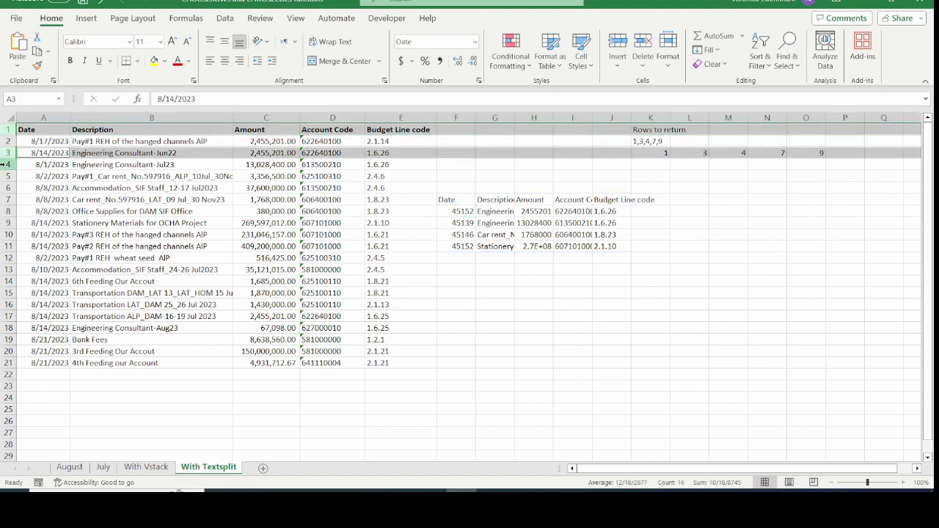
{"action": "left_click", "coordinate": [4, 164], "text": "ctrl"}
{"action": "left_click", "coordinate": [5, 199], "text": "ctrl"}
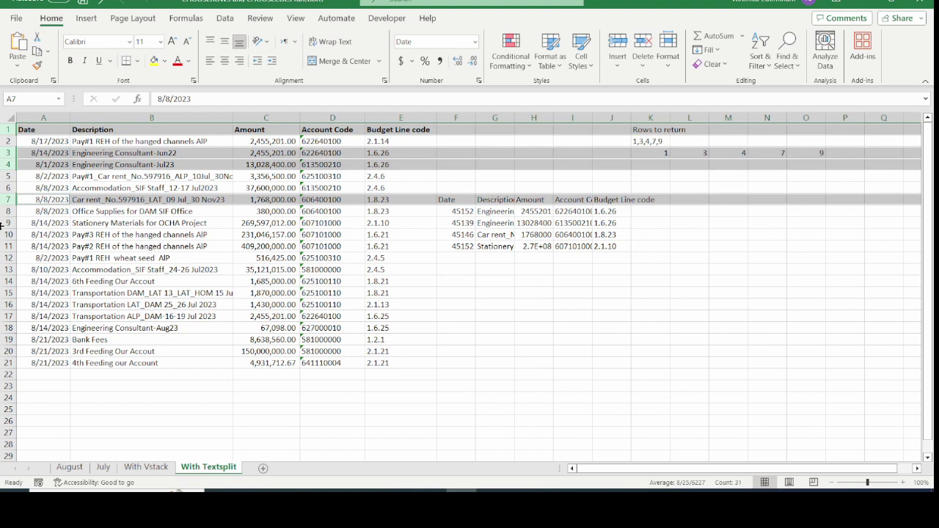
{"action": "left_click", "coordinate": [5, 223], "text": "ctrl"}
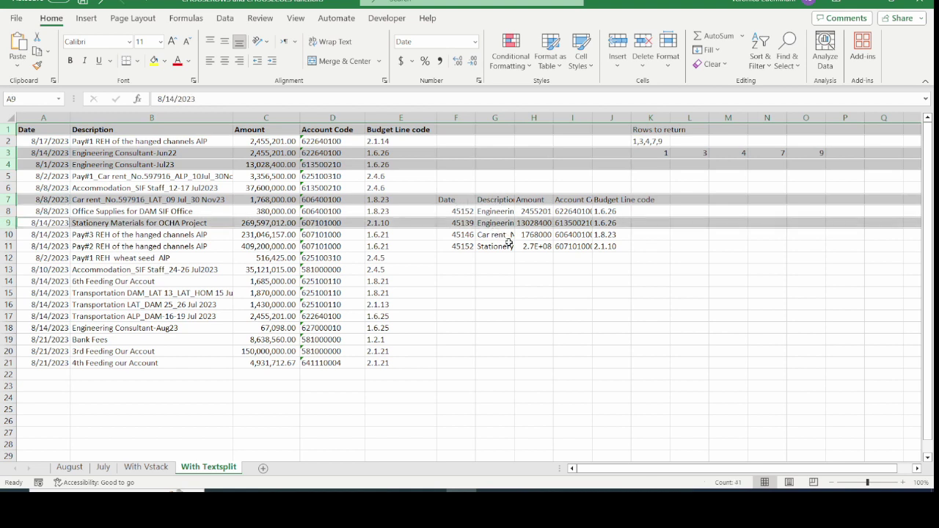
Step: Format the returned dates in F8:F11 as Short Date and widen the Account Code and Budget Line code columns I and J
{"action": "left_click_drag", "start_coordinate": [456, 211], "coordinate": [454, 246]}
{"action": "left_click", "coordinate": [475, 42]}
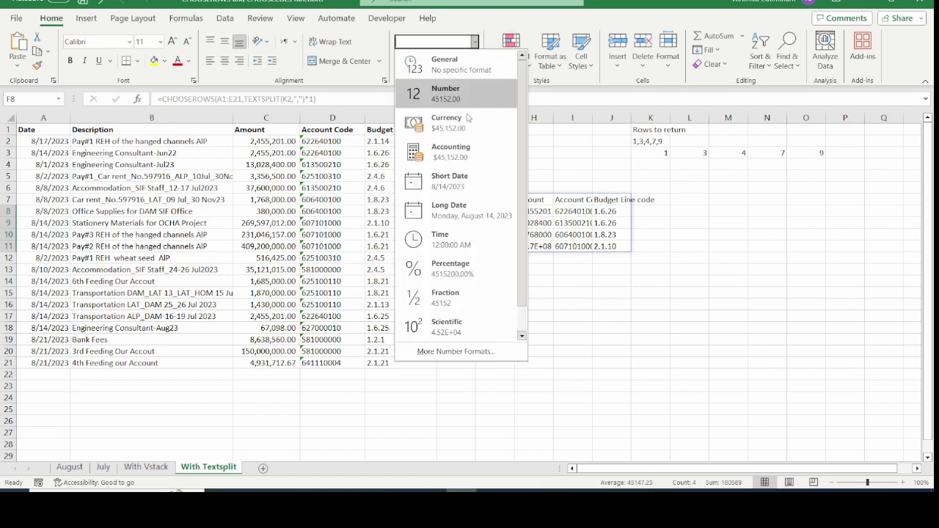
{"action": "left_click", "coordinate": [456, 185]}
{"action": "left_click", "coordinate": [583, 288]}
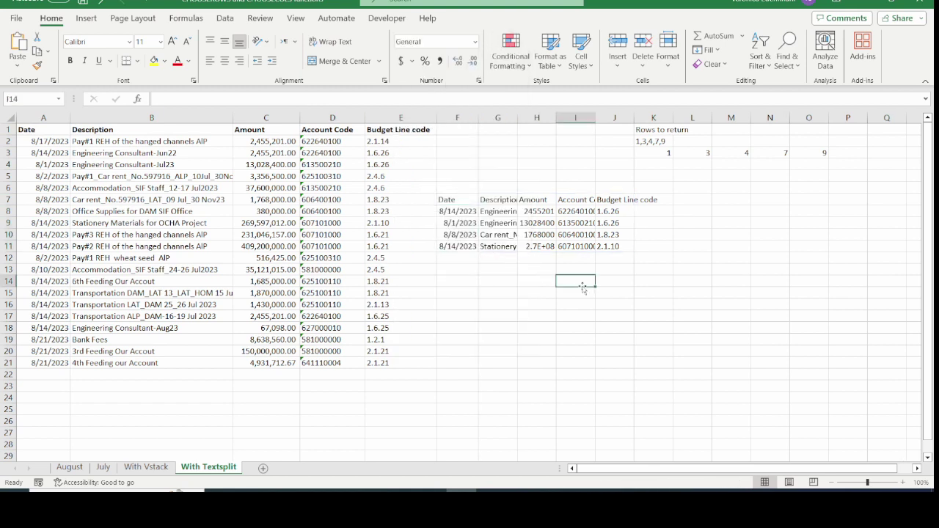
{"action": "double_click", "coordinate": [634, 117]}
{"action": "left_click_drag", "start_coordinate": [595, 117], "coordinate": [637, 118]}
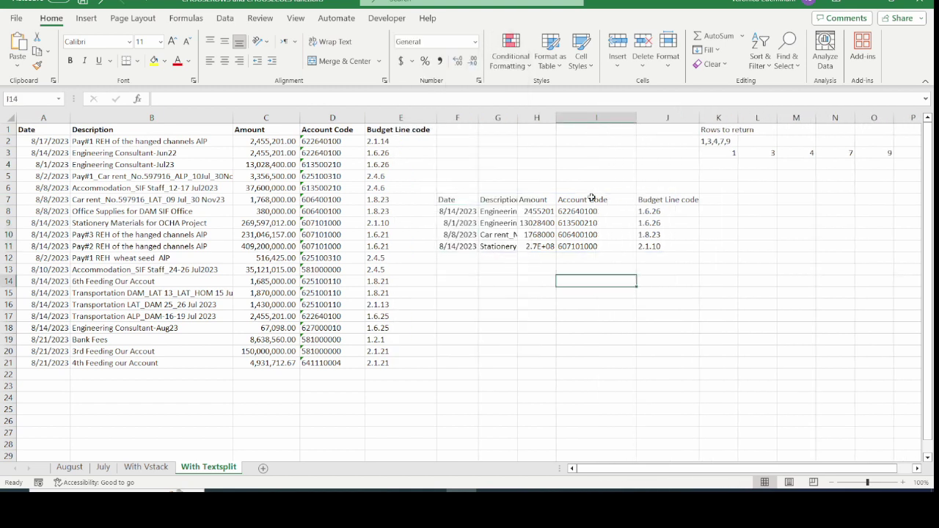